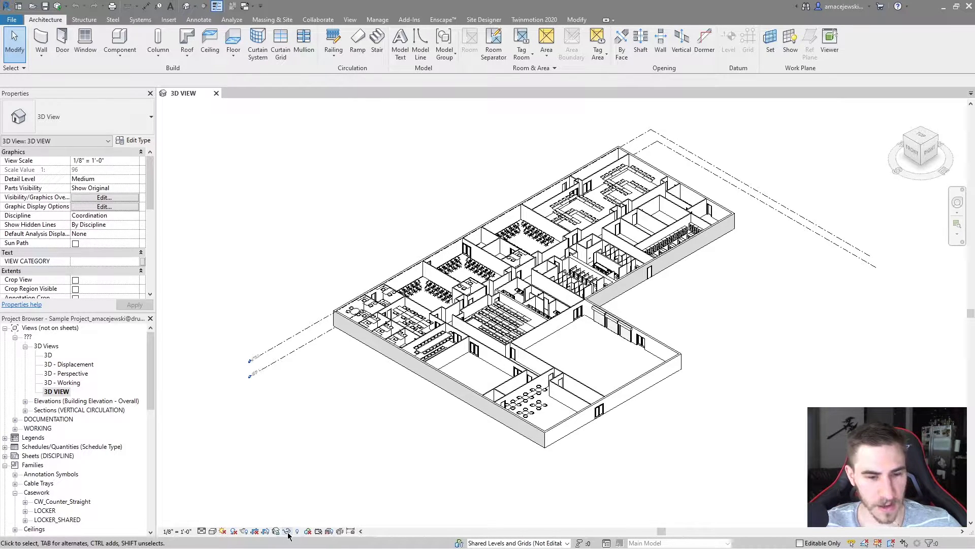
Step: Open the Temporary Hide/Isolate (sunglasses) menu in the 3D view's control bar
key("super+plus")
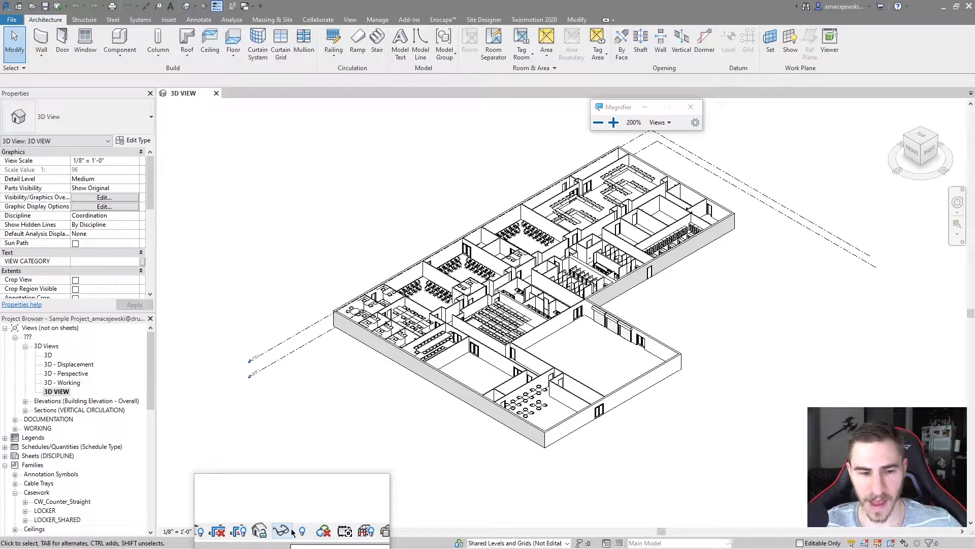
key("super+Escape")
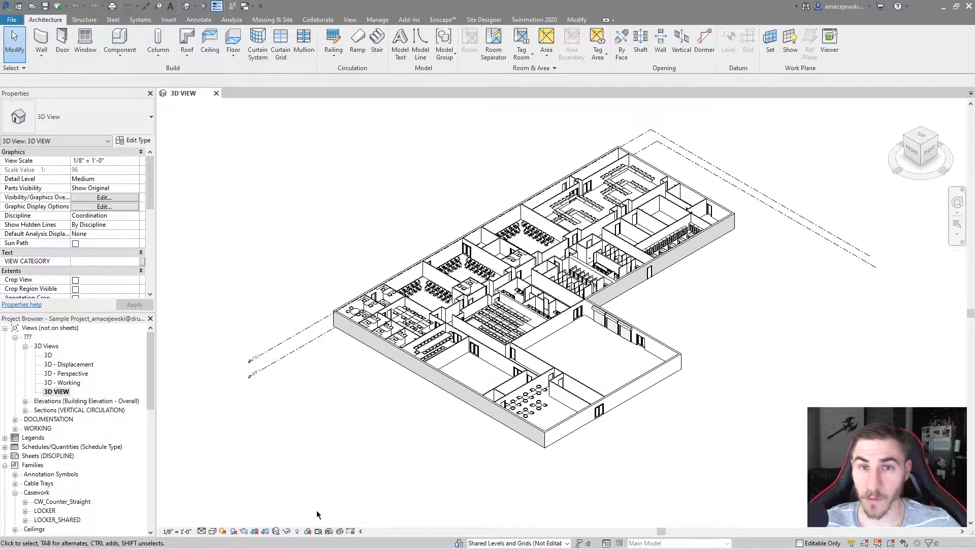
left_click(287, 531)
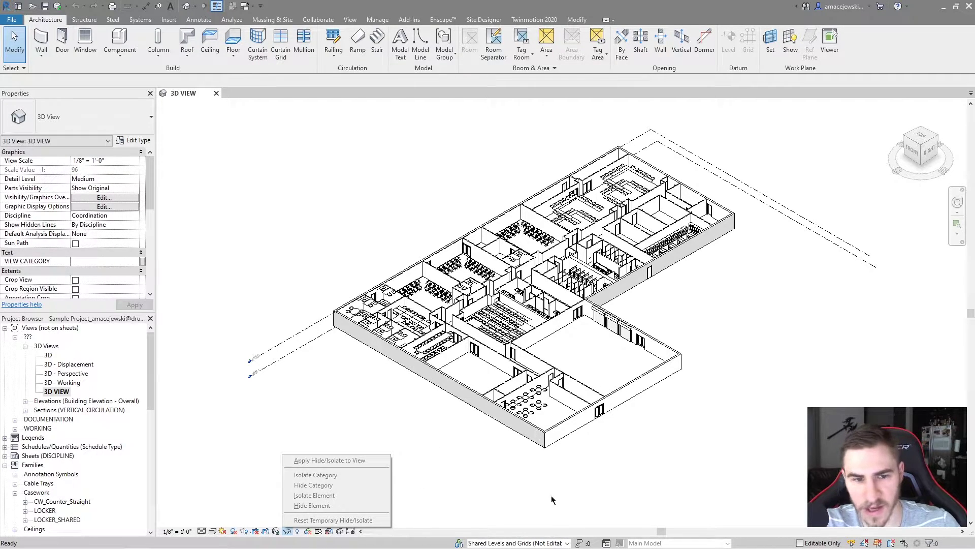
Step: Reopen the Hide/Isolate menu and select the lower wing's east exterior wall
left_click(463, 473)
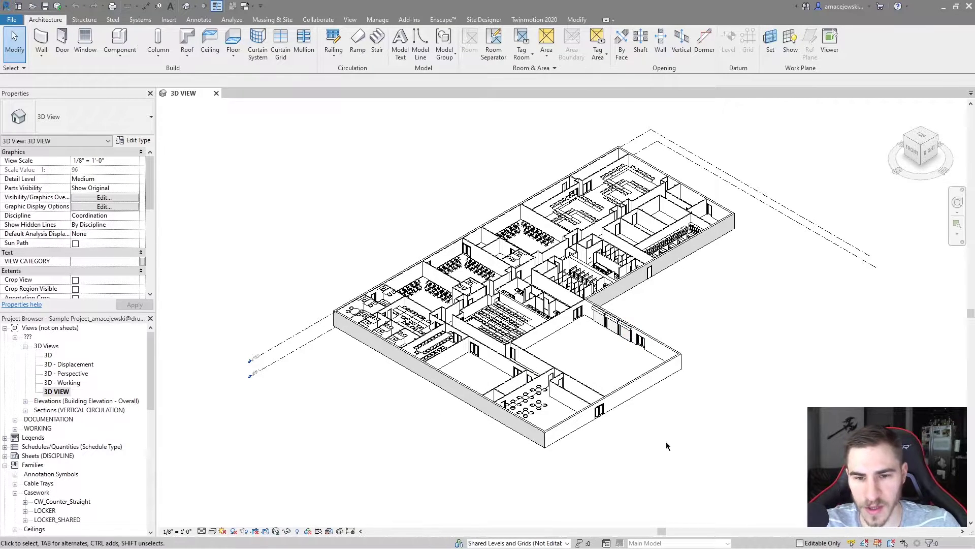
left_click(287, 531)
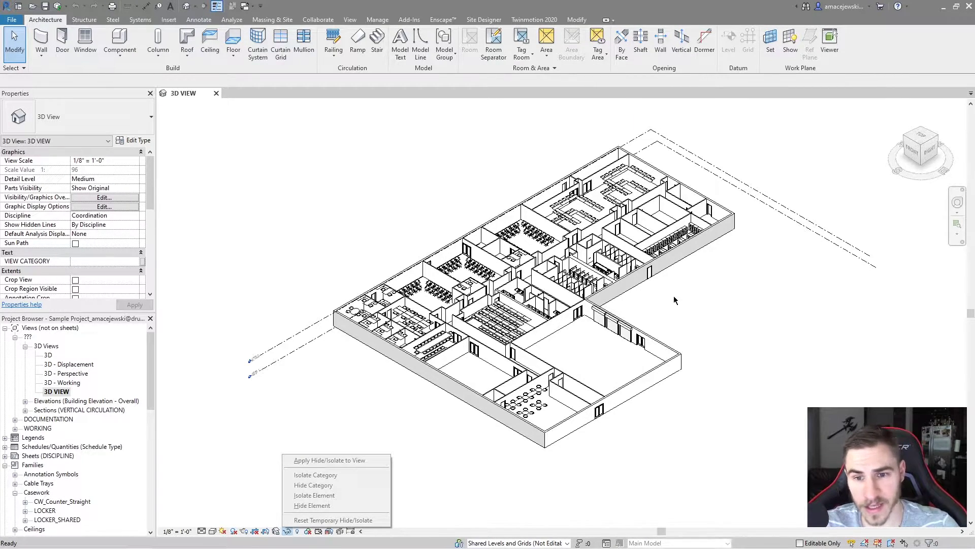
left_click(671, 341)
left_click(666, 348)
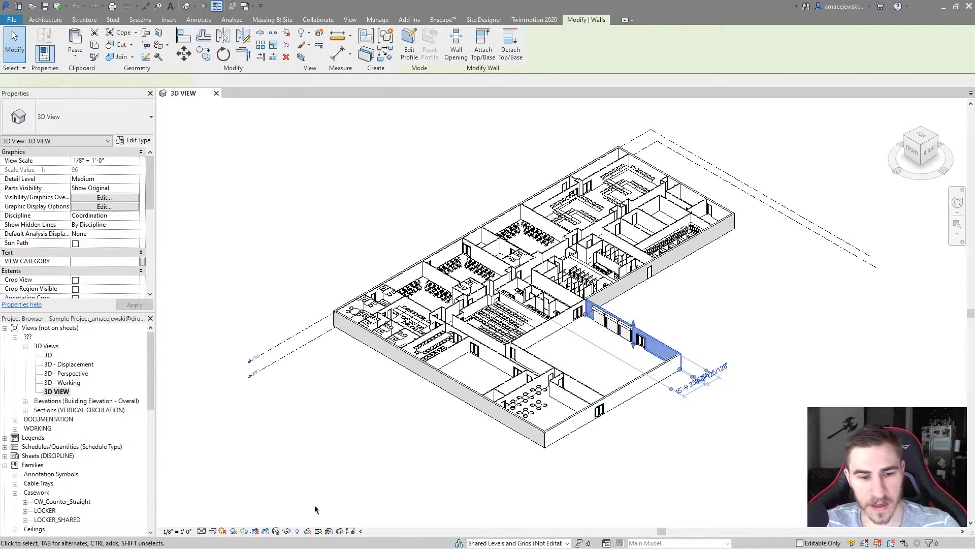
Step: Apply Isolate Category to the selected wall so only walls remain visible
left_click(286, 530)
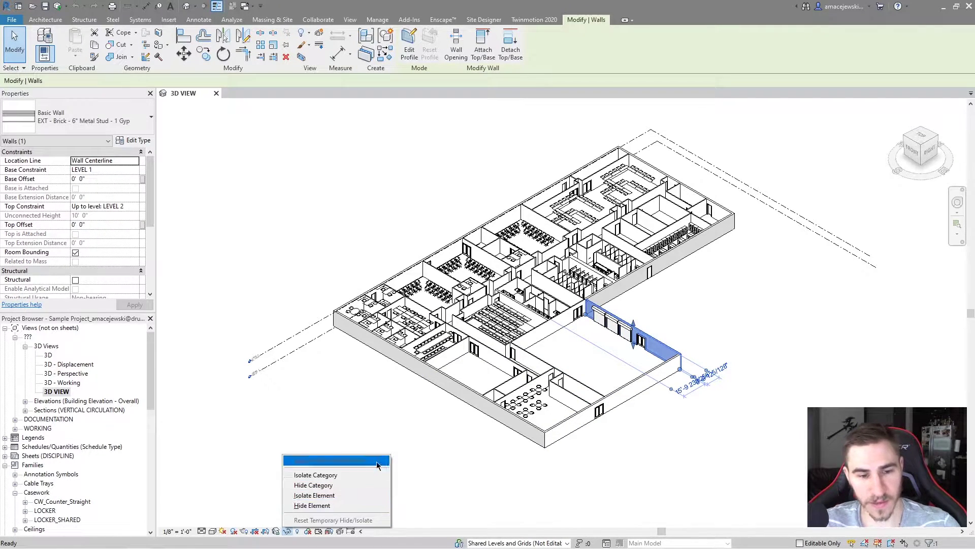
left_click(332, 475)
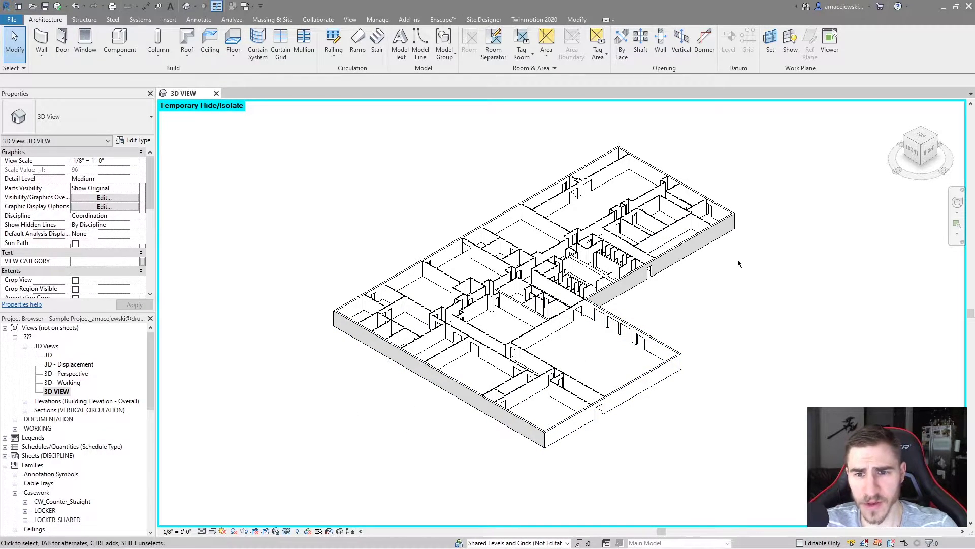
left_click_drag(814, 235, 315, 477)
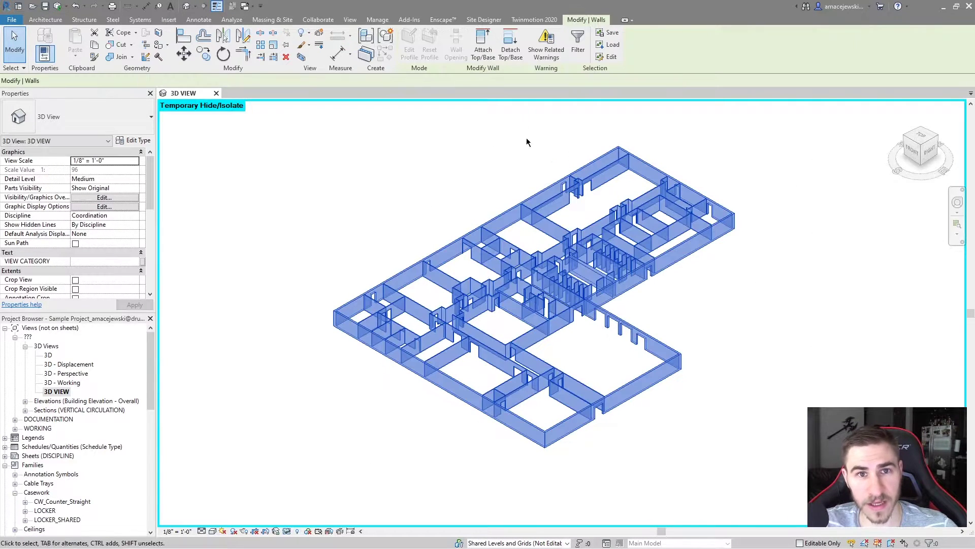
left_click(578, 49)
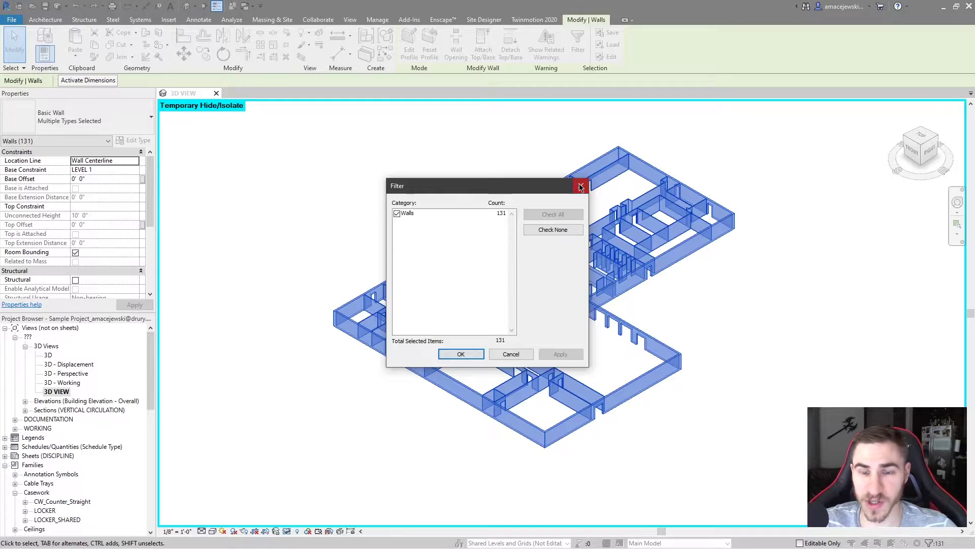
left_click(583, 183)
left_click(779, 362)
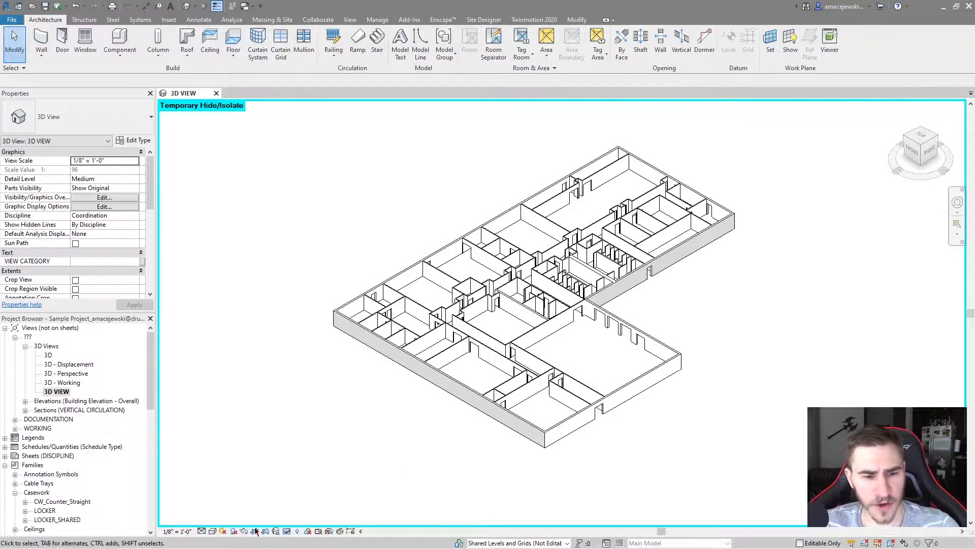
left_click(287, 531)
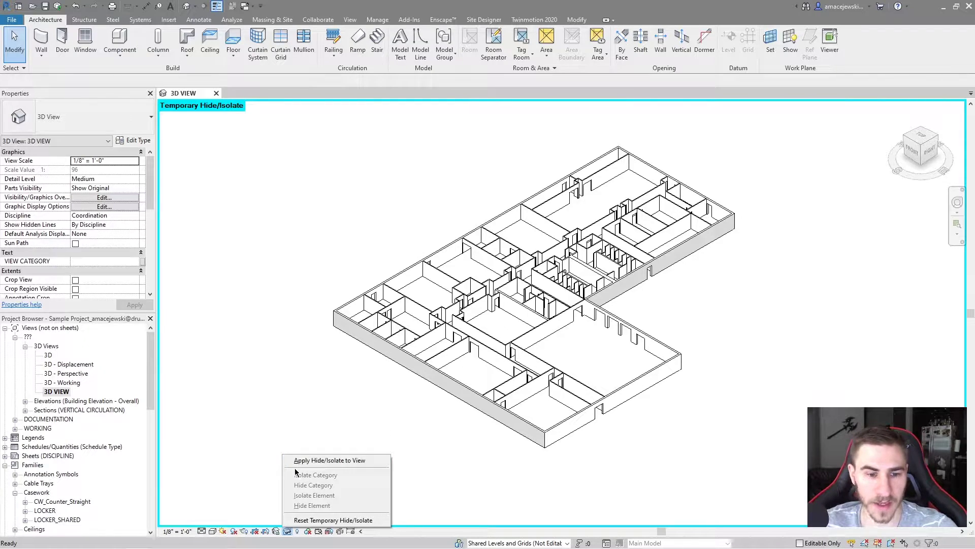
Step: Choose Apply Hide/Isolate to View to make the walls-only display permanent
left_click(324, 460)
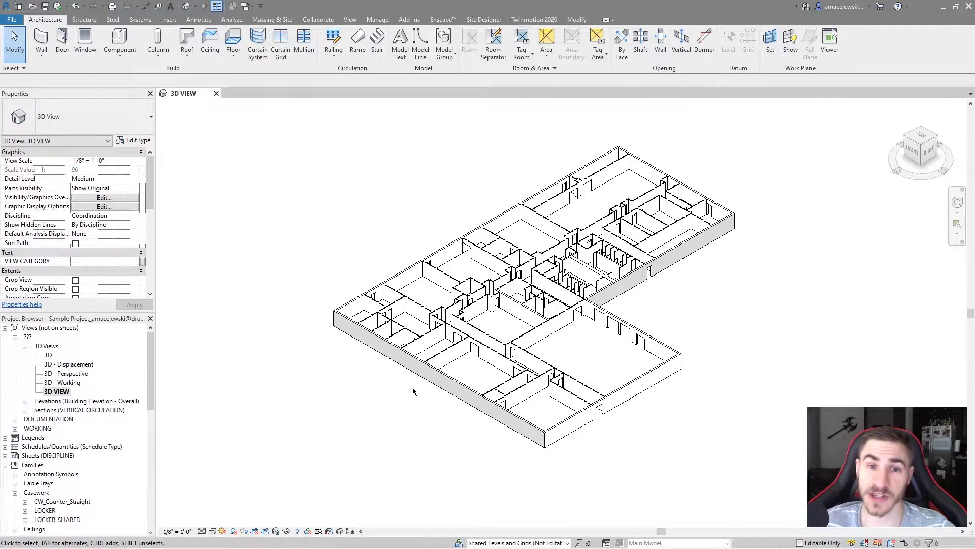
Step: Reset Temporary Hide/Isolate to restore furniture, doors and grid lines
left_click(286, 530)
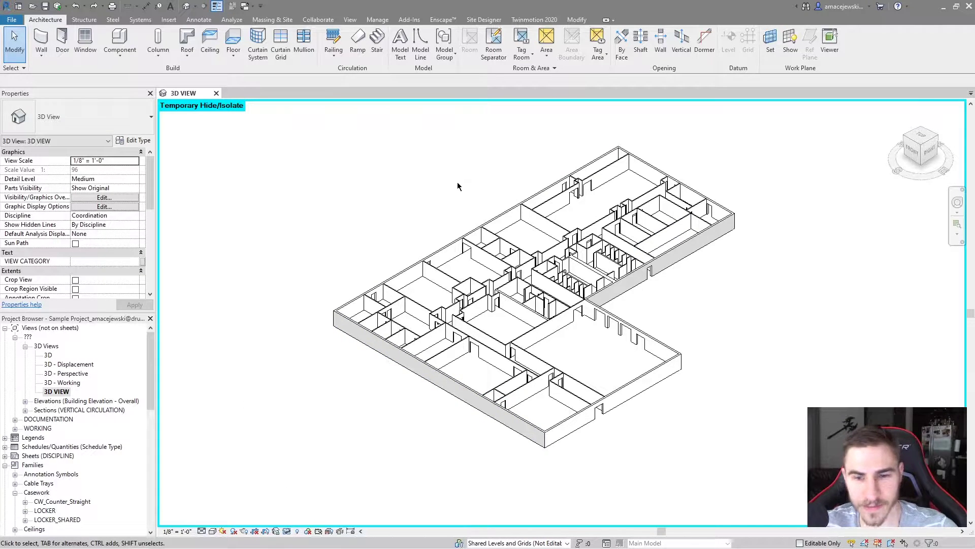
left_click(288, 531)
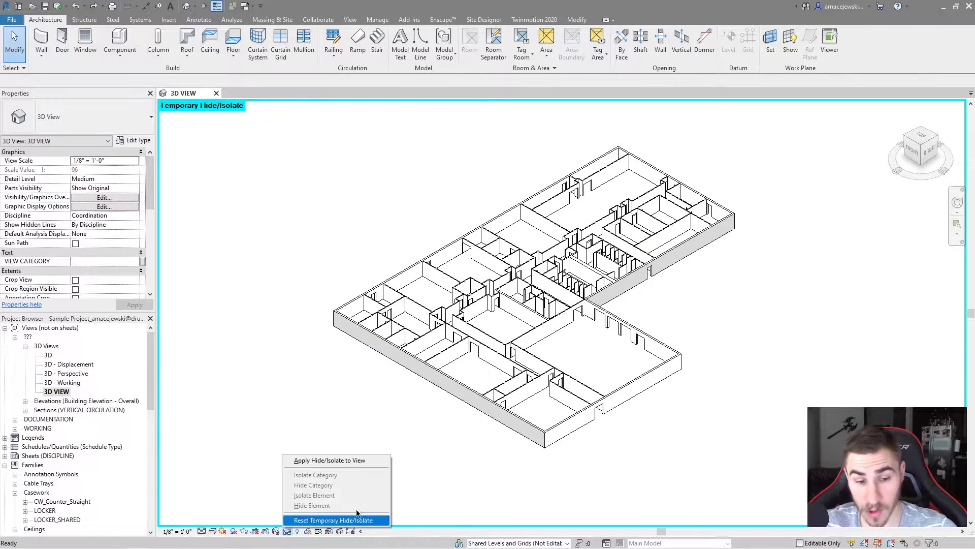
left_click(319, 521)
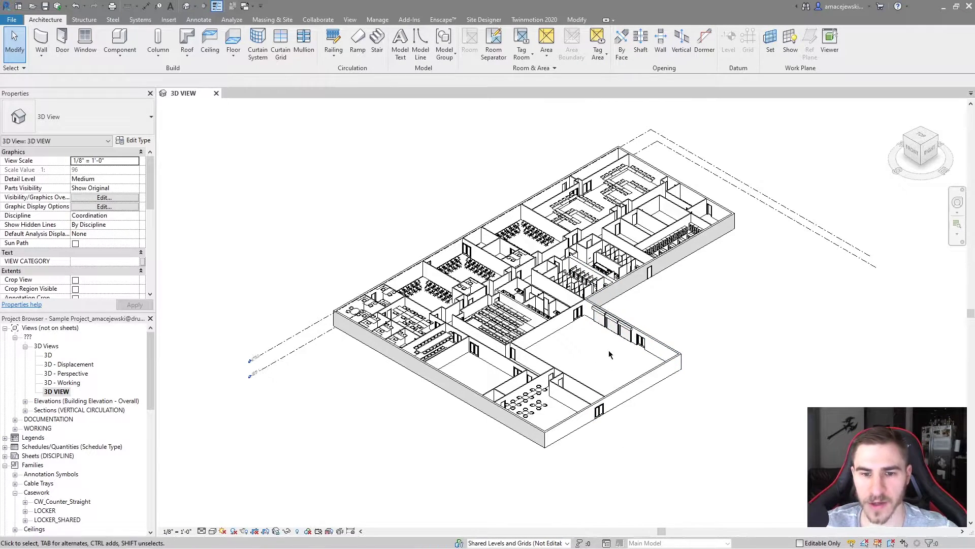
Step: Select an interior wall and a door, isolate their categories, then clear the selection
left_click(587, 390)
left_click(601, 409, "ctrl")
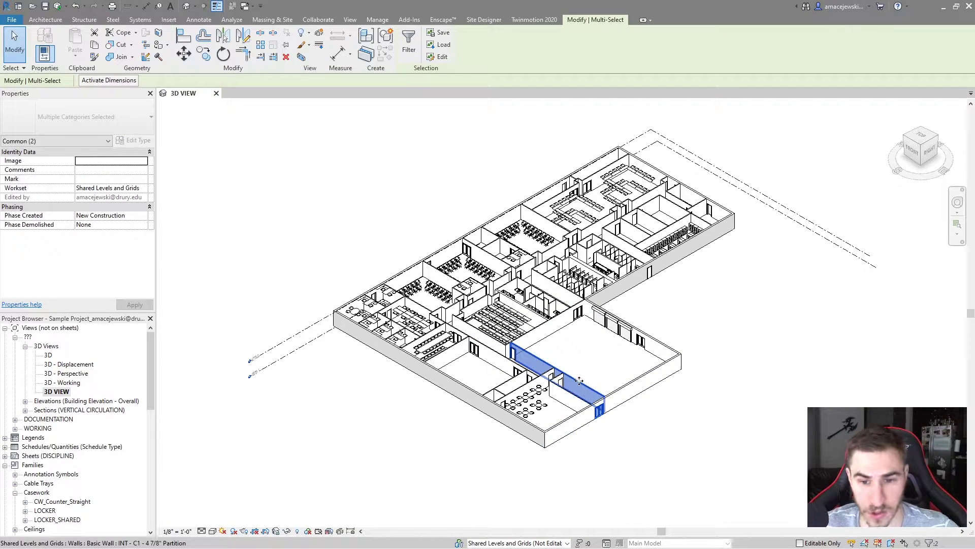
left_click(287, 530)
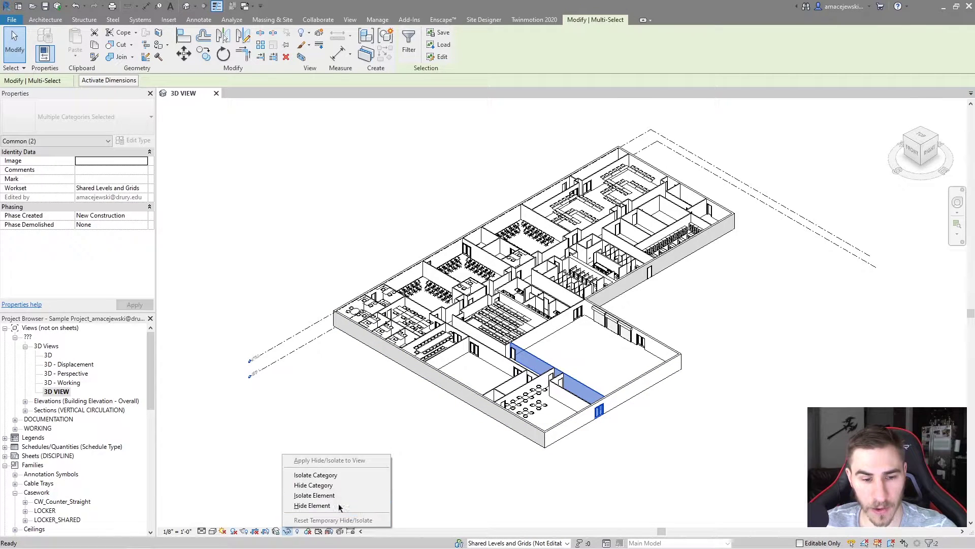
left_click(317, 476)
key("Escape")
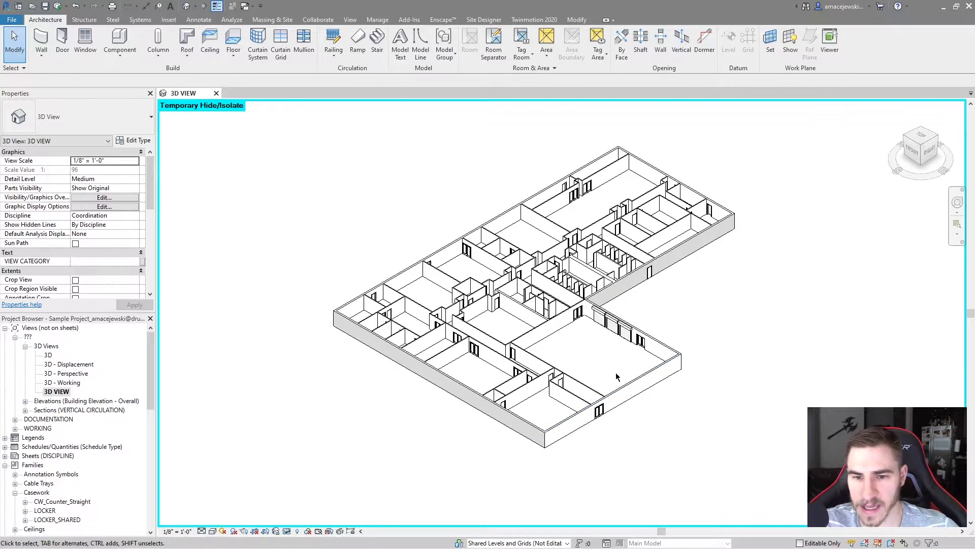
Step: Select the lower wing's courtyard walls and doors, then isolate them with Isolate Element
left_click(634, 385)
left_click(660, 345, "ctrl")
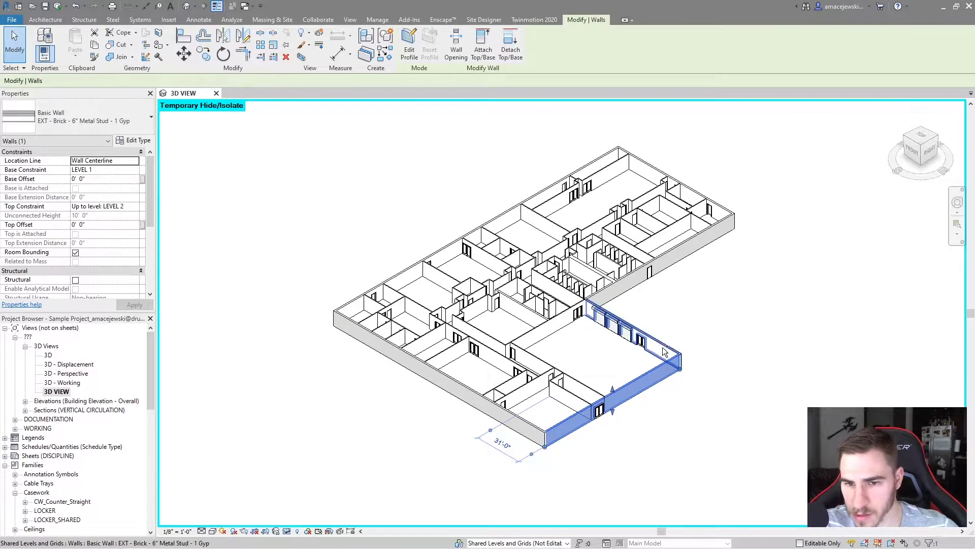
left_click(559, 320, "ctrl")
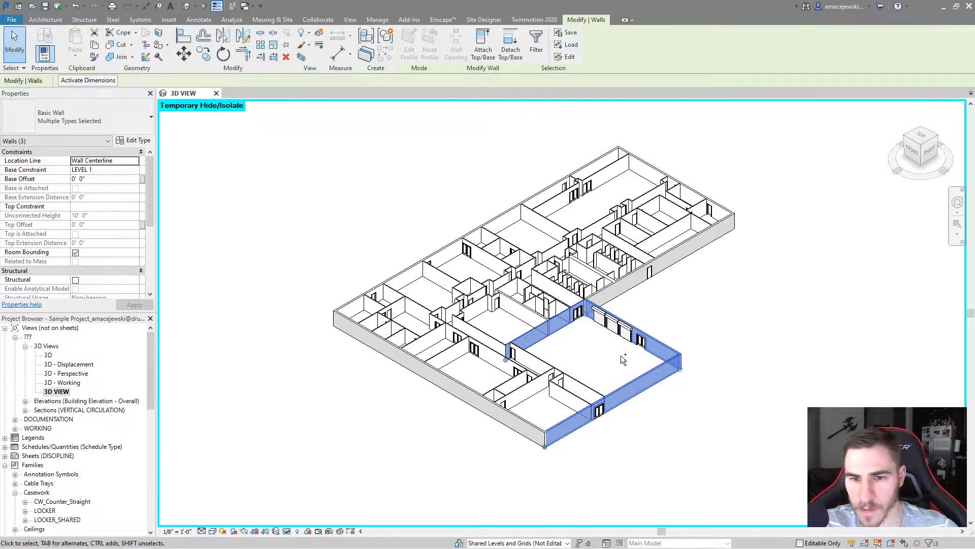
left_click(626, 330, "ctrl")
left_click_drag(603, 365, 667, 331, "ctrl")
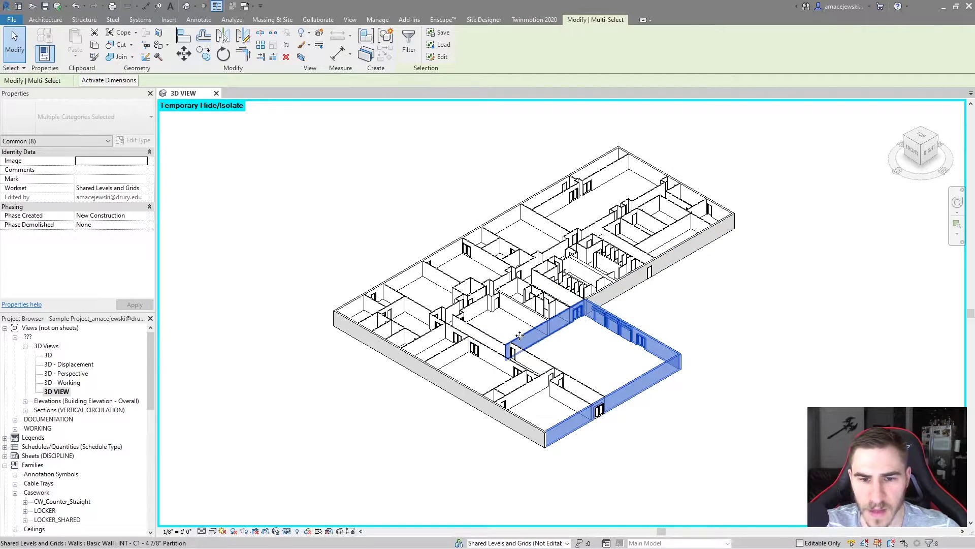
left_click(569, 383, "ctrl")
left_click_drag(502, 325, 531, 366, "ctrl")
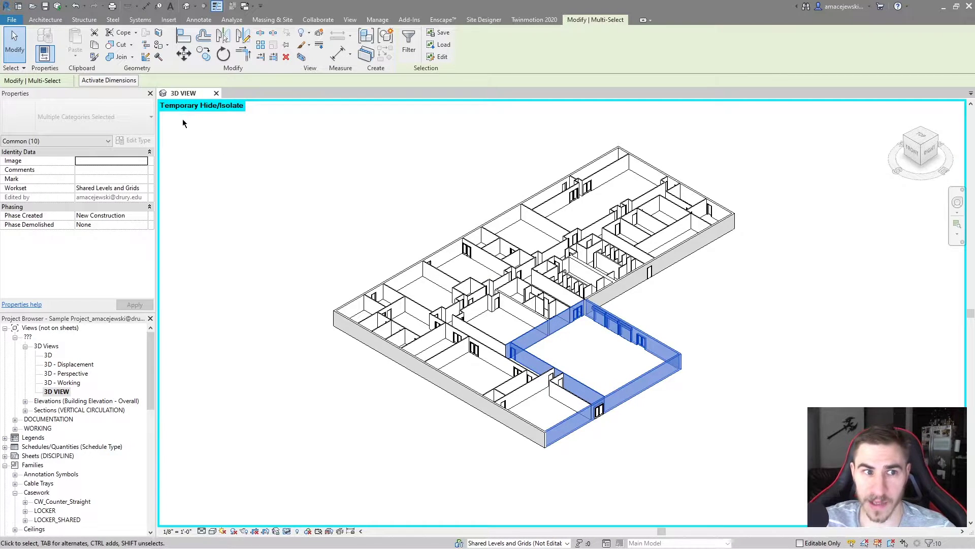
left_click(286, 531)
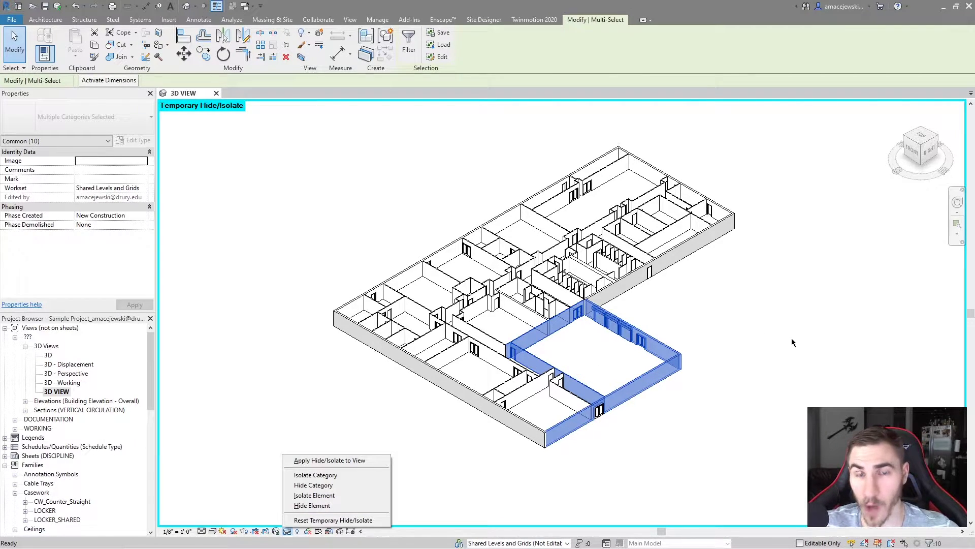
left_click(320, 495)
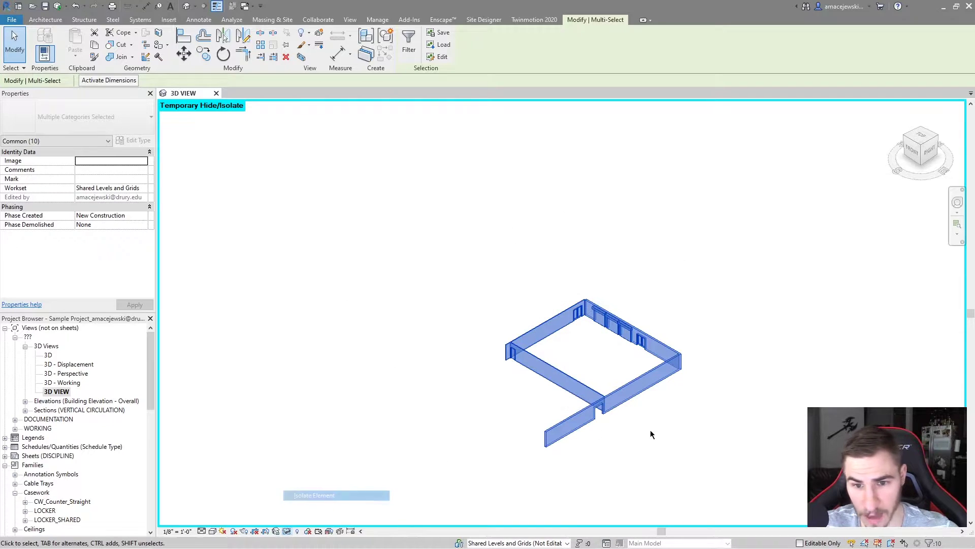
Step: Clear the selection and box-select the DR_EXTR_OH_COIL overhead door in the back wall
key("Escape")
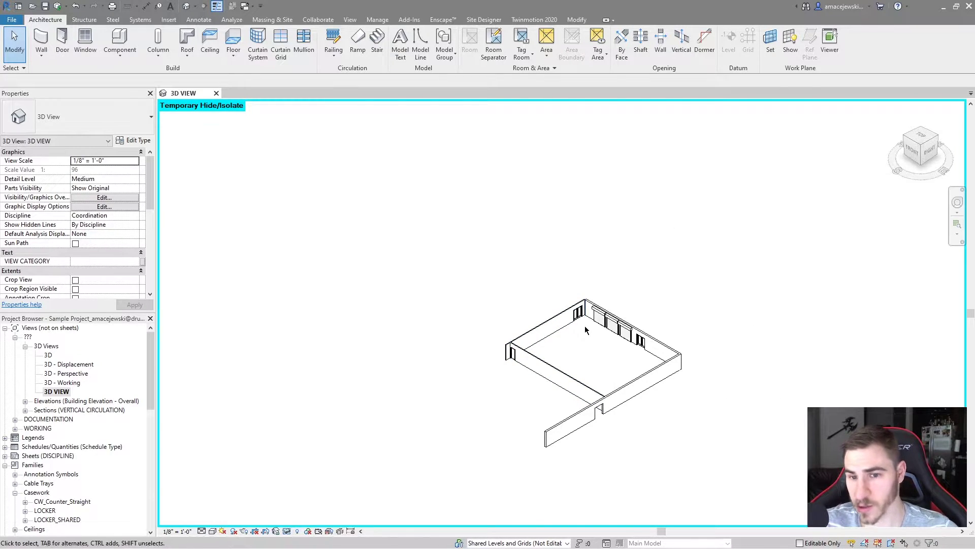
mouse_move(634, 363)
left_mouse_down()
mouse_move(606, 285)
mouse_move(590, 286)
mouse_move(612, 300)
mouse_move(634, 354)
left_mouse_up()
left_click_drag(604, 281, 632, 352)
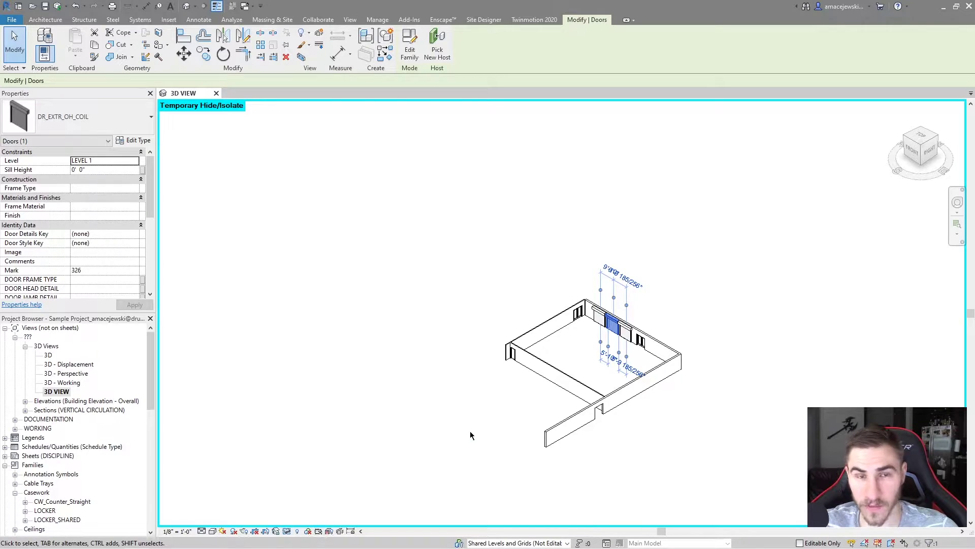
Step: Isolate the overhead door alone, then reset the temporary isolation to show everything
left_click(286, 531)
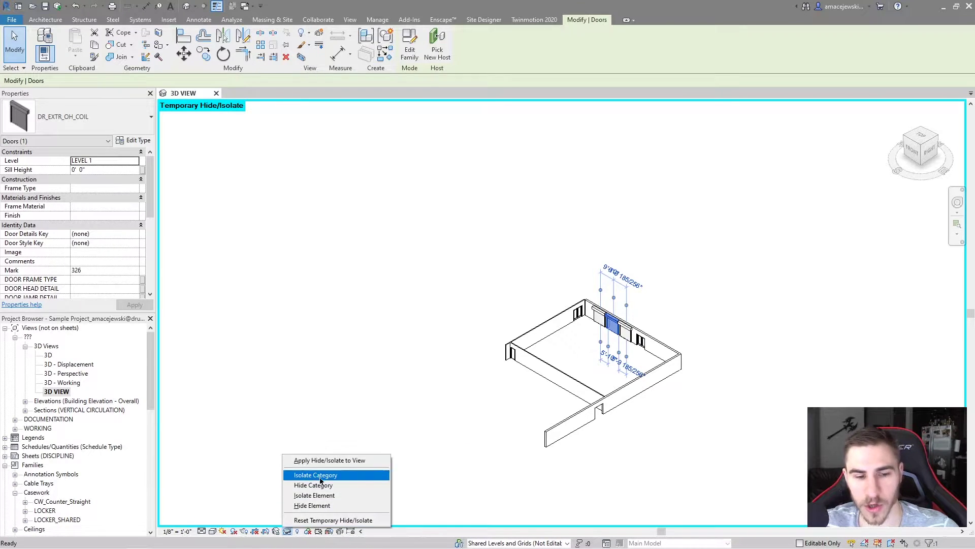
left_click(328, 495)
key("Escape")
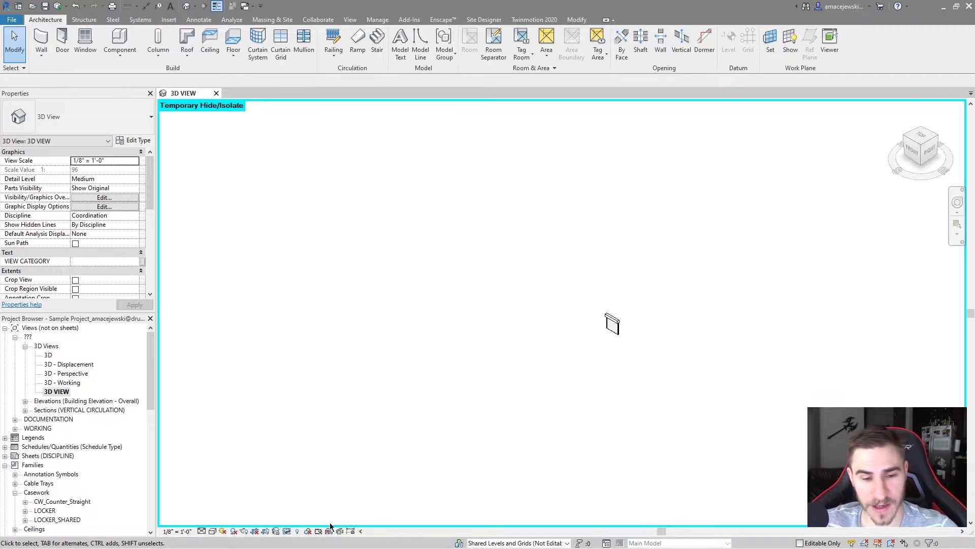
left_click(286, 531)
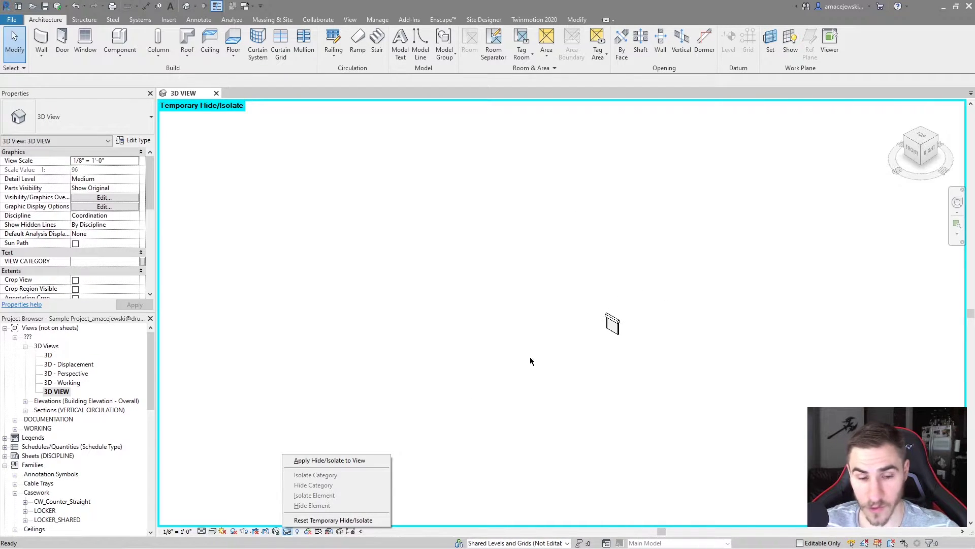
left_click(328, 519)
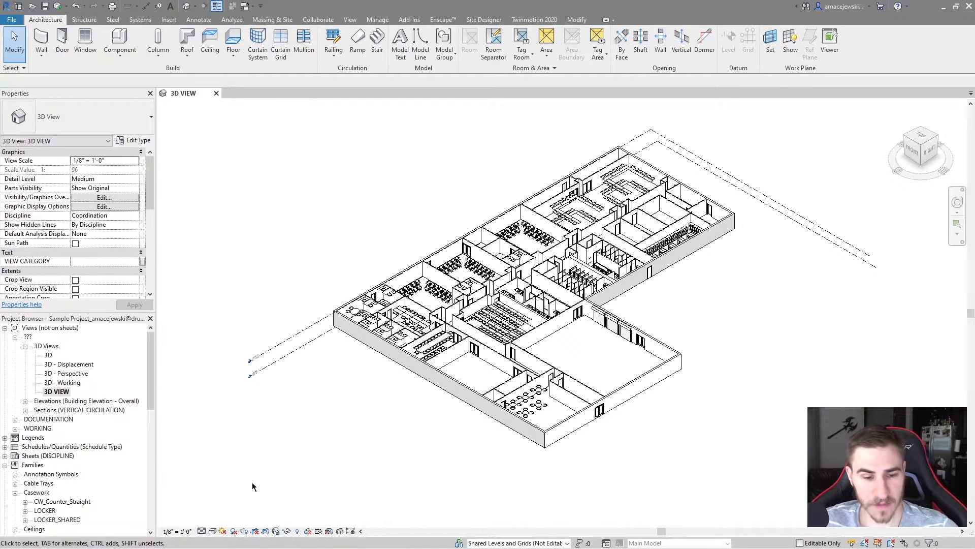
Step: Select an exterior wall and apply Hide Category to hide all walls
left_click(287, 531)
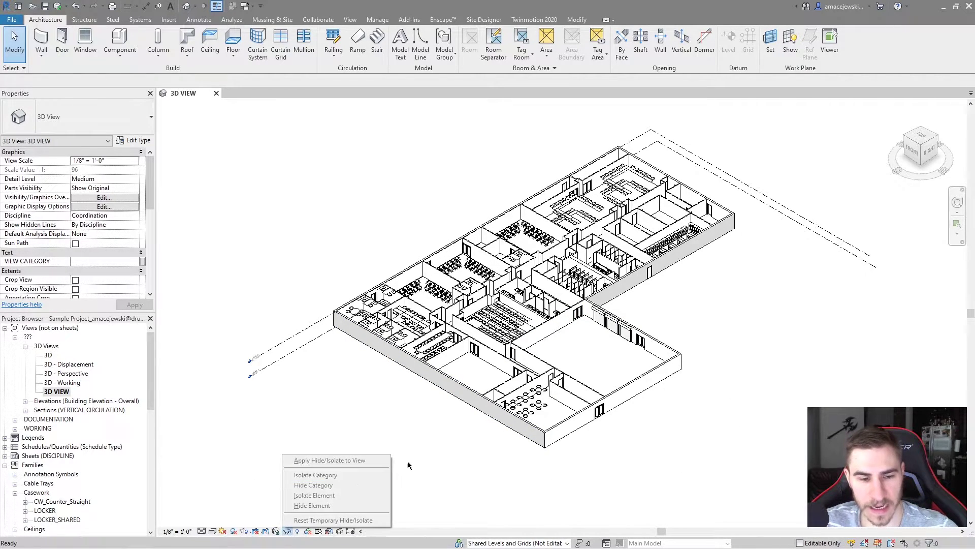
left_click(733, 442)
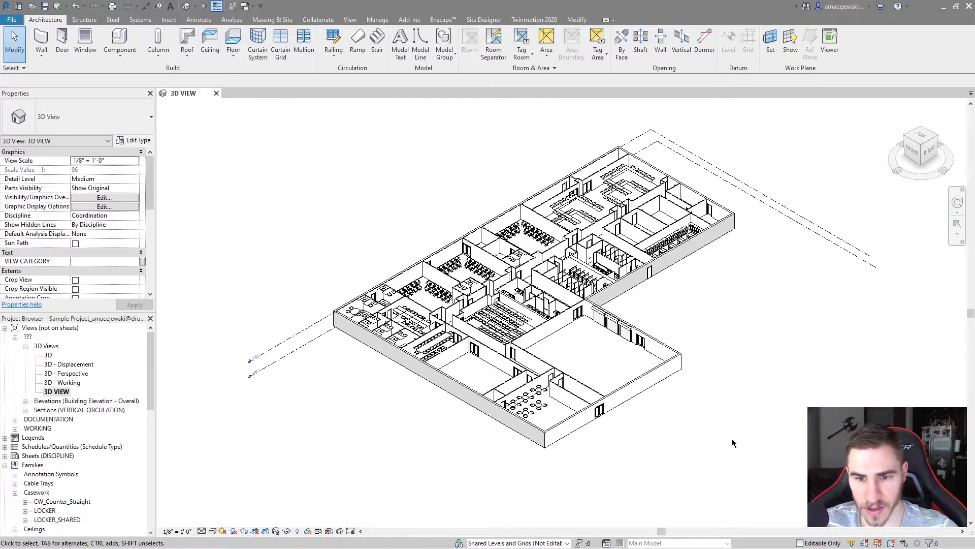
left_click(625, 393)
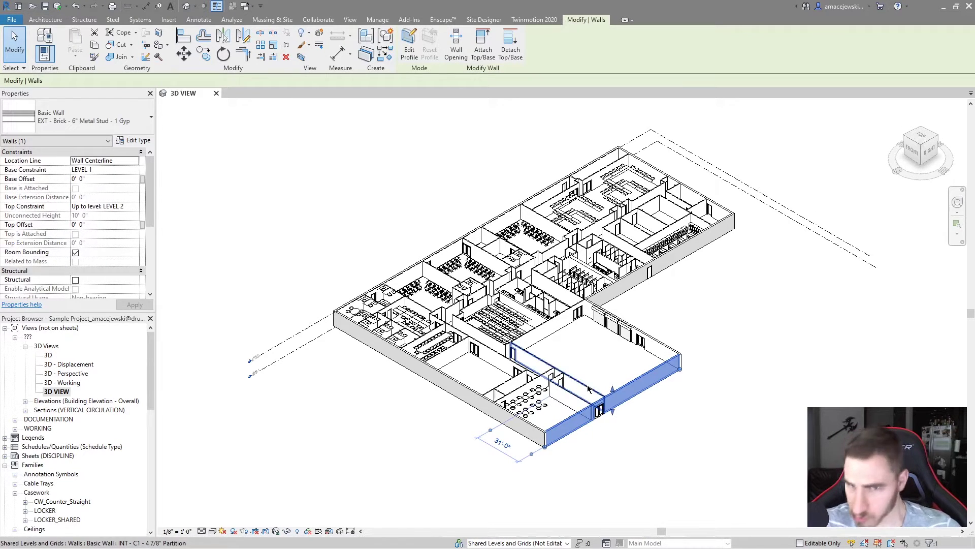
left_click(288, 531)
left_click(354, 486)
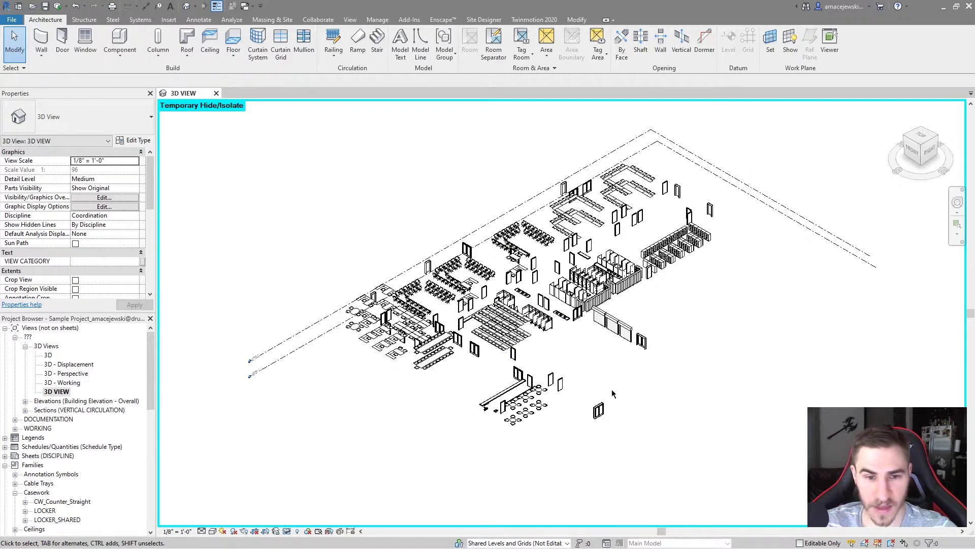
Step: Make the temporary wall hiding permanent with Apply Hide/Isolate to View
key("v")
key("v")
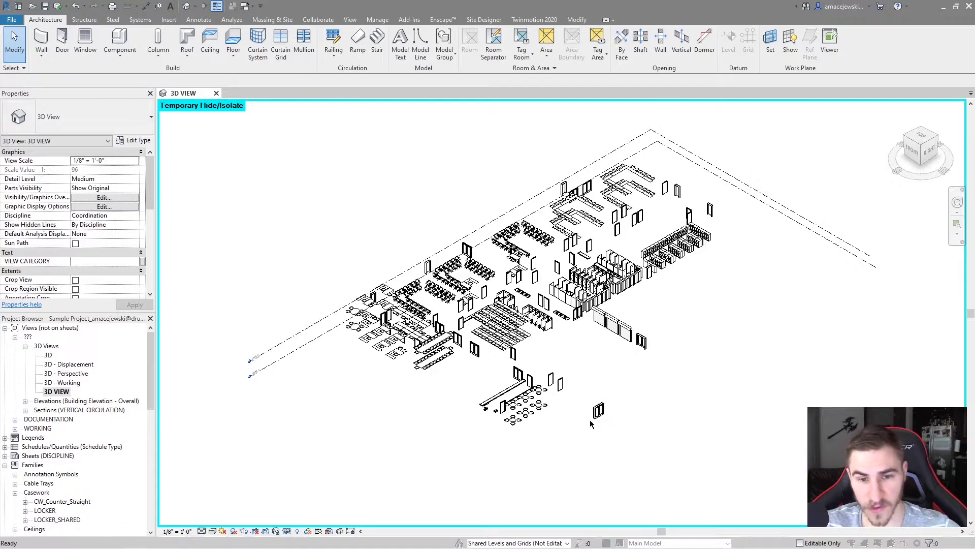
left_click_drag(491, 217, 492, 348)
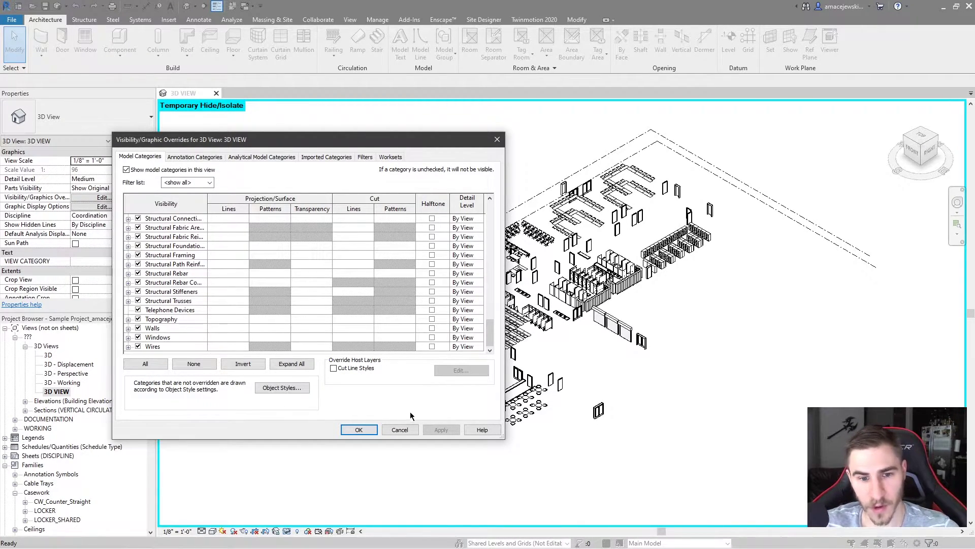
left_click(400, 429)
left_click(287, 531)
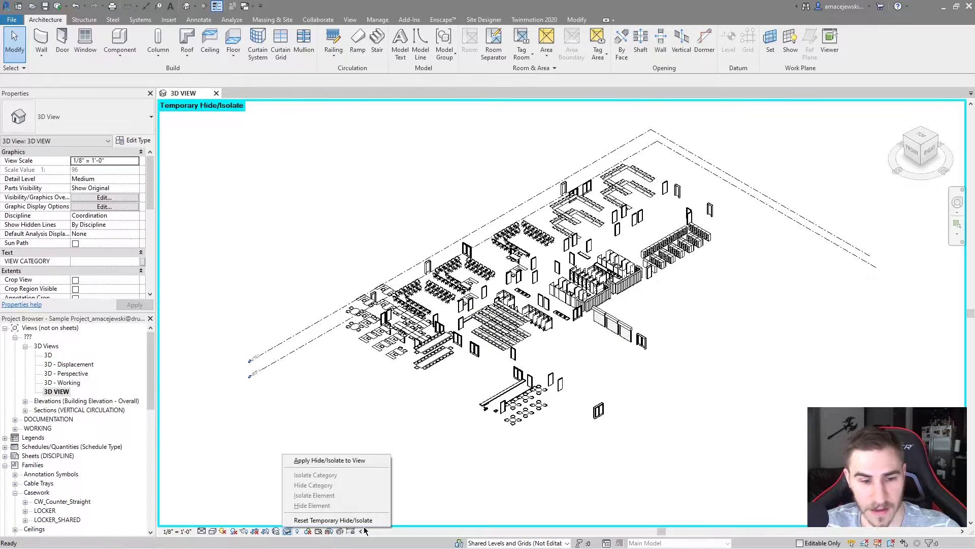
left_click(330, 460)
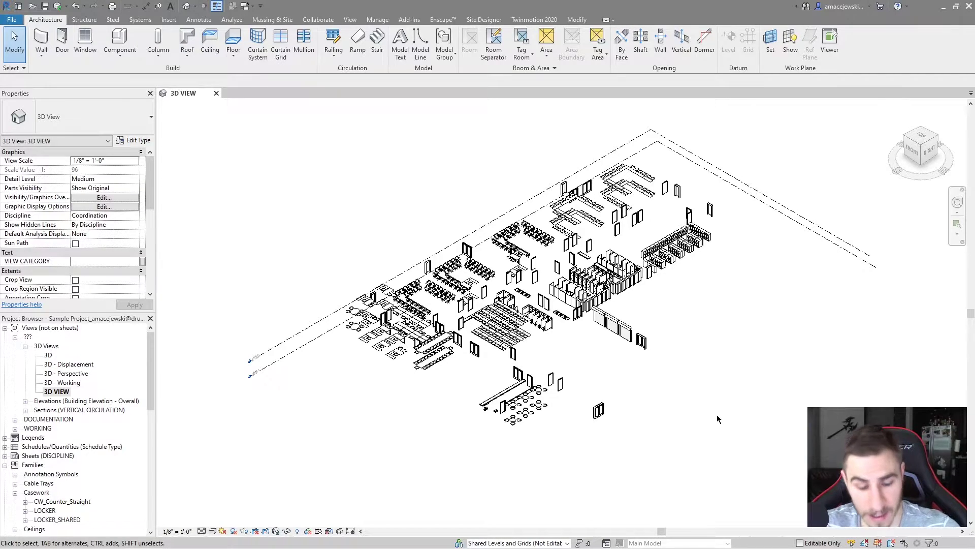
Step: Reopen Visibility/Graphic Overrides with VG and scroll to the Walls category
key("v")
key("g")
left_click_drag(488, 218, 464, 360)
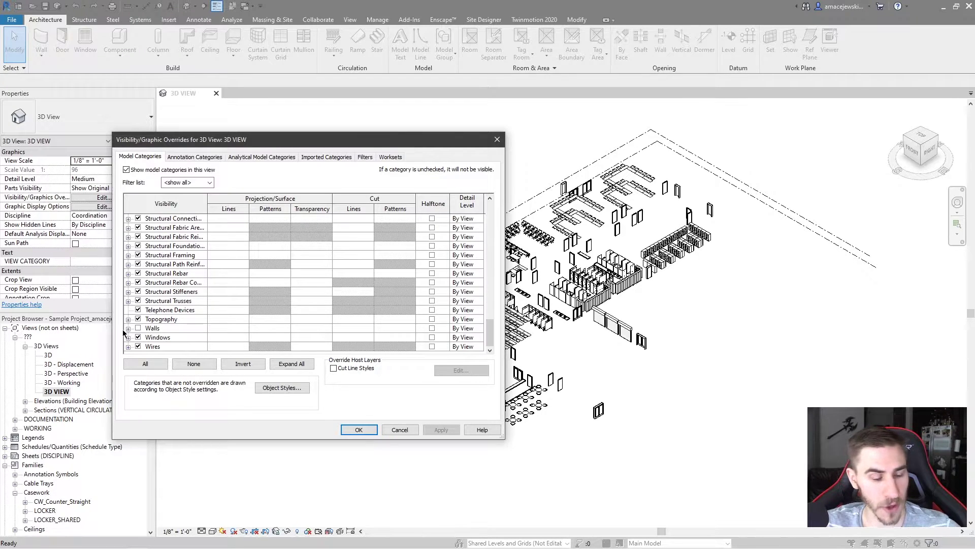
Step: Re-check Structural Path Reinforcement and the Walls category in Visibility/Graphic Overrides, then confirm with OK
left_click(156, 330)
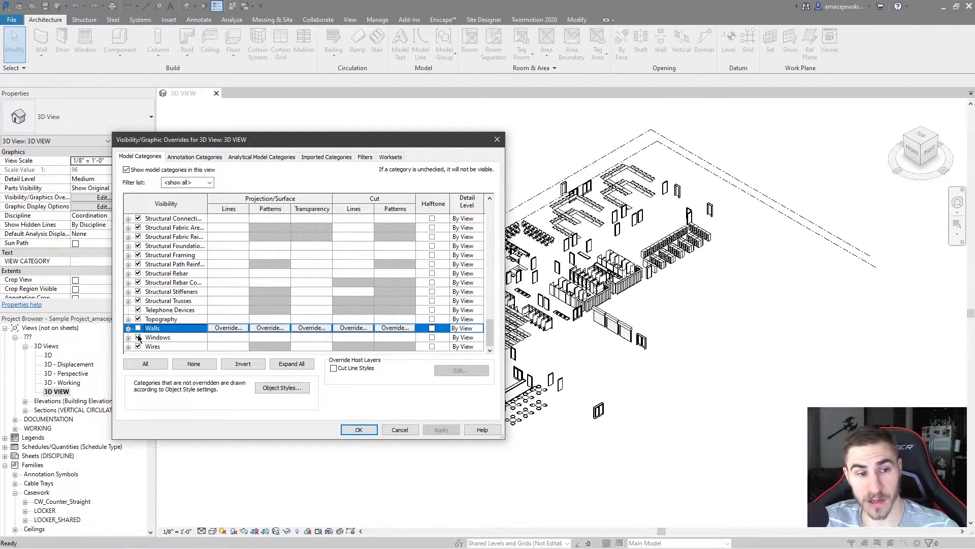
left_click(139, 264)
left_click(138, 264)
left_click(158, 273)
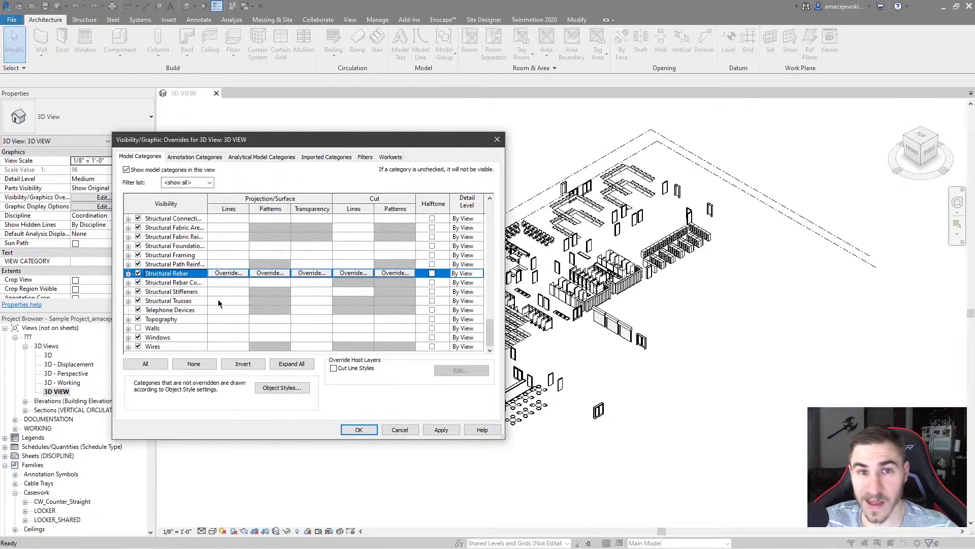
left_click(138, 328)
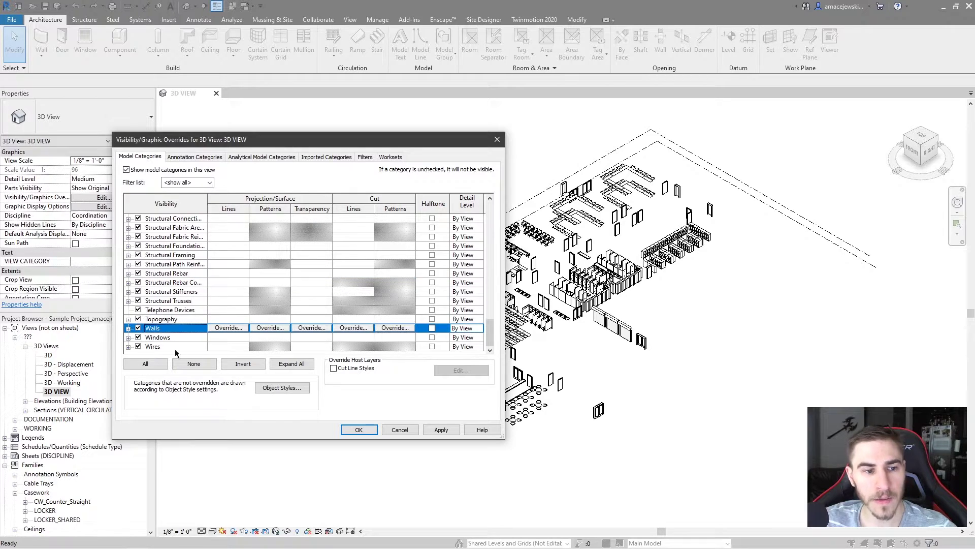
left_click(354, 428)
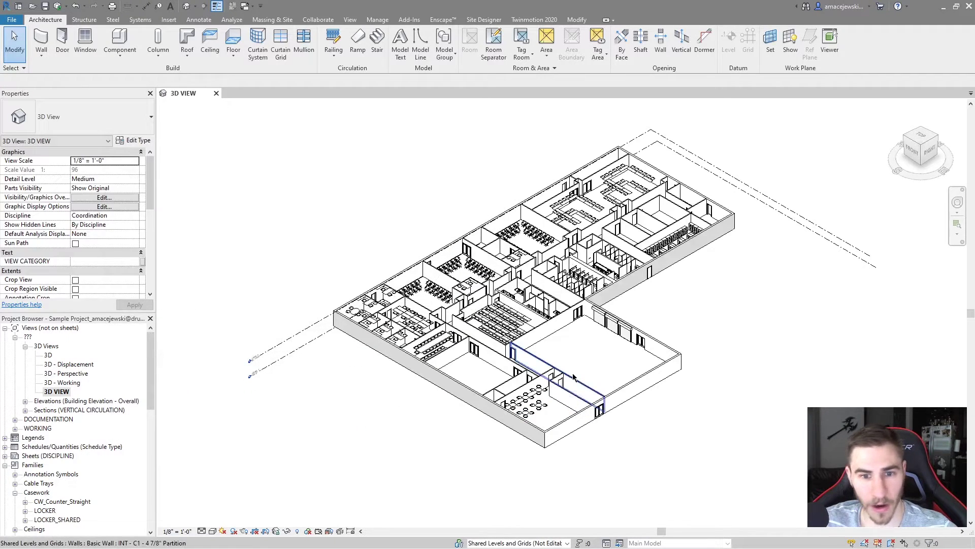
Step: Select the right wing's east and south exterior walls and temporarily hide them with Hide Element
left_click(287, 531)
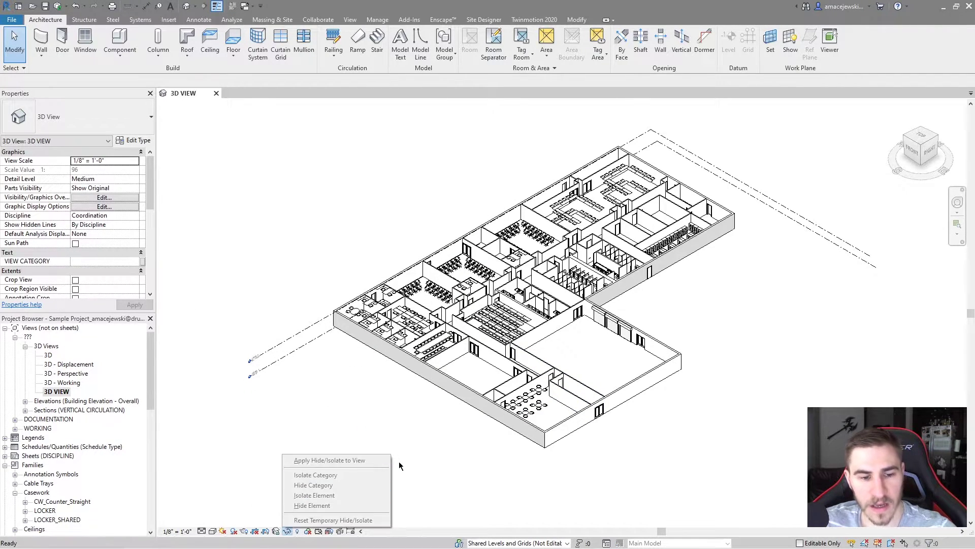
left_click(621, 451)
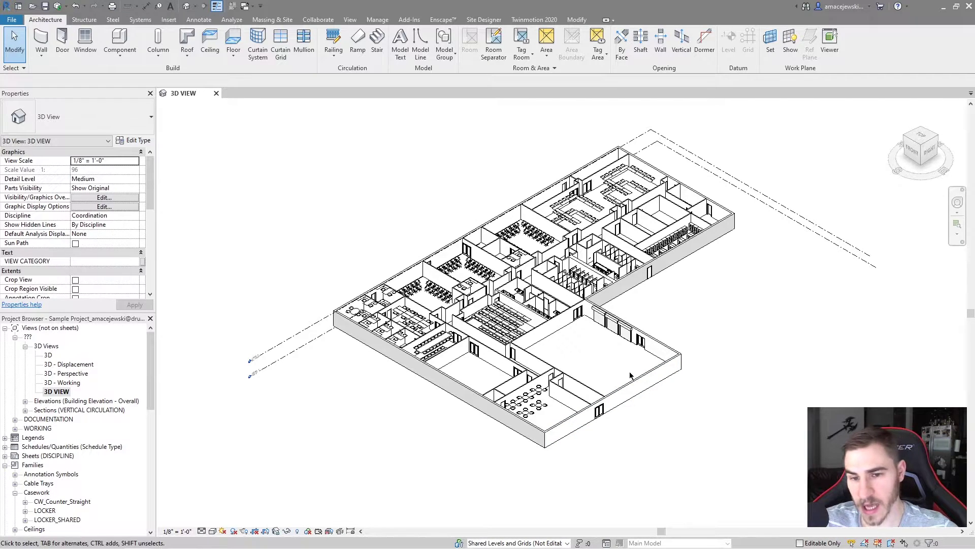
left_click(637, 389)
left_click(689, 347, "ctrl")
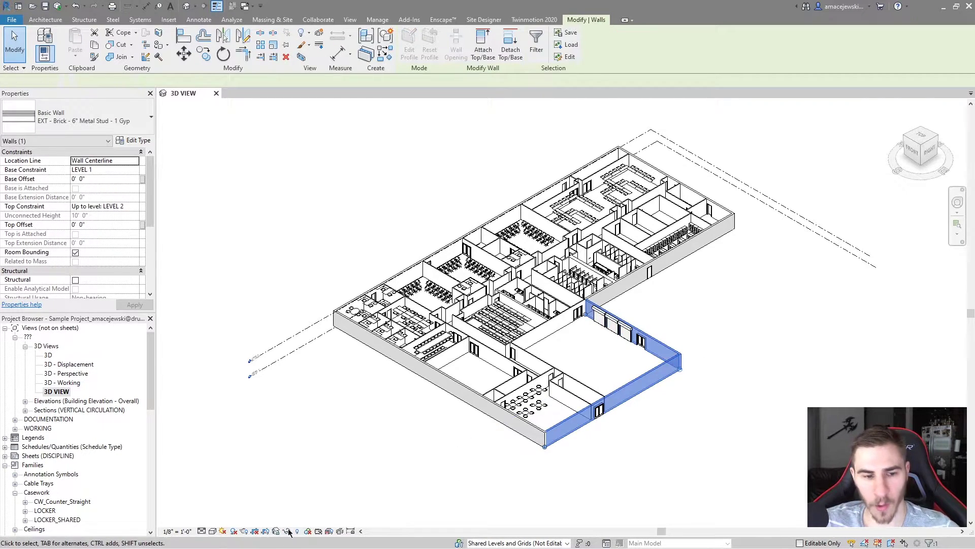
left_click(285, 531)
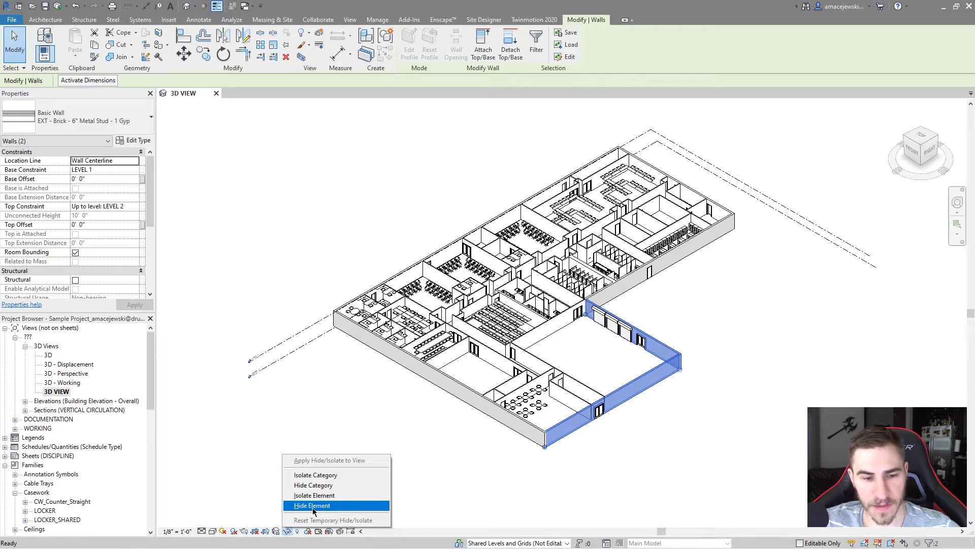
left_click(312, 505)
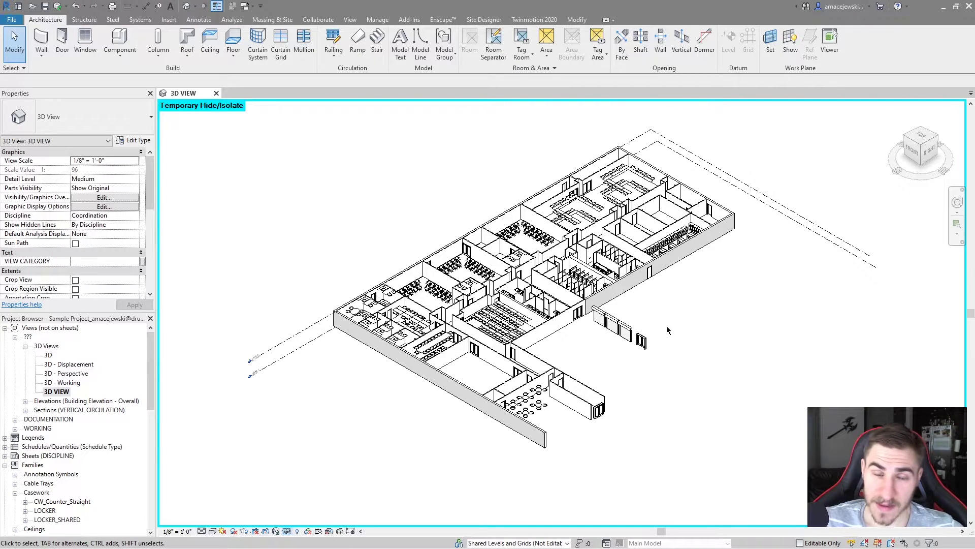
Step: Hide the long front exterior wall of the left wing with Hide in View > Hide Elements
left_click(577, 19)
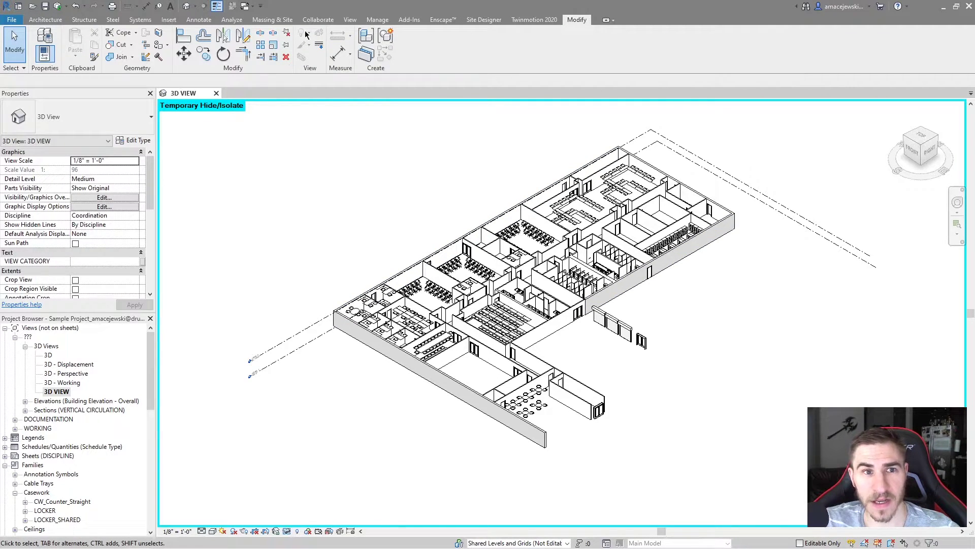
left_click(457, 388)
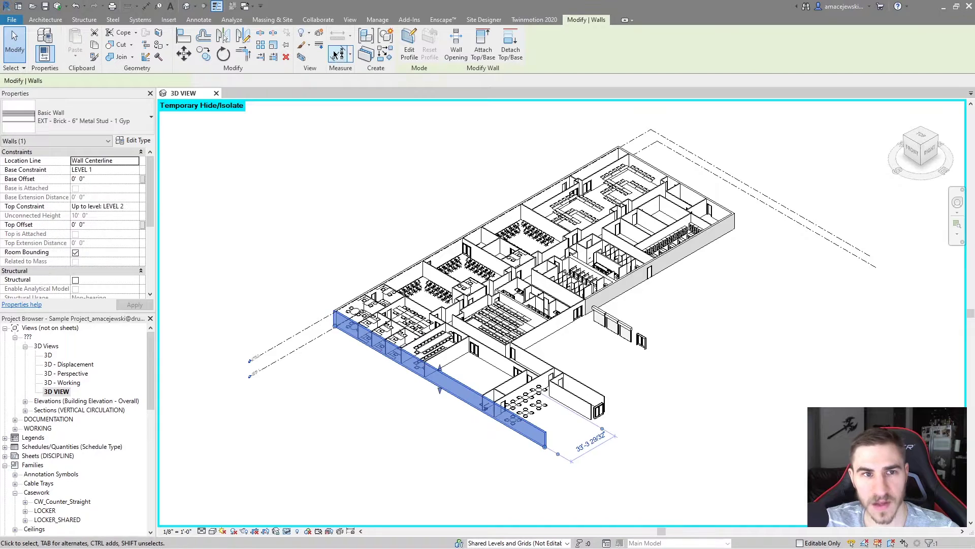
left_click(304, 33)
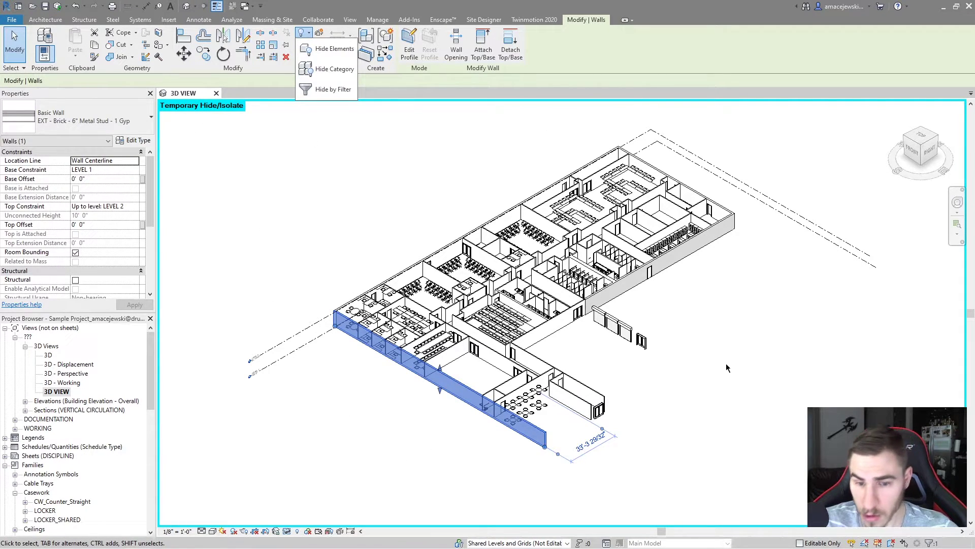
left_click(376, 449)
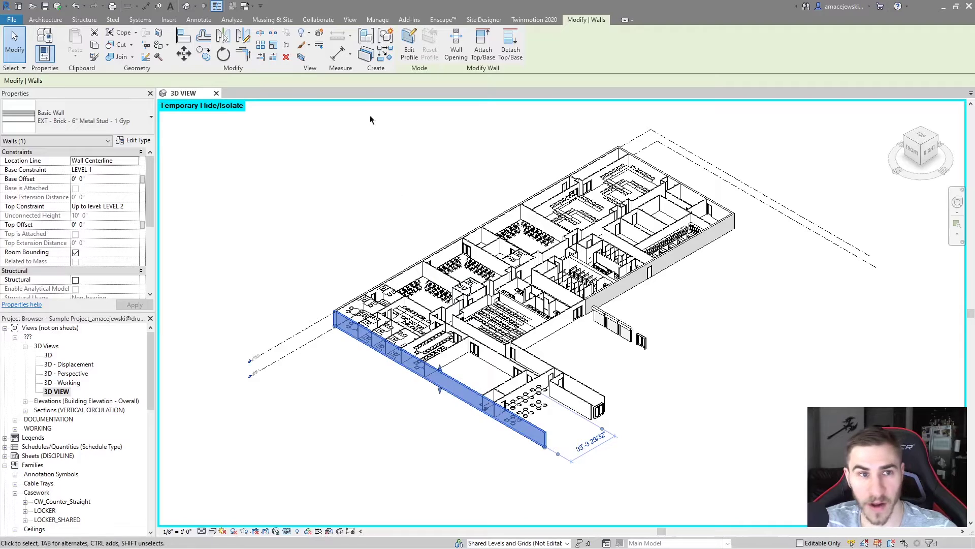
left_click(307, 38)
left_click(346, 60)
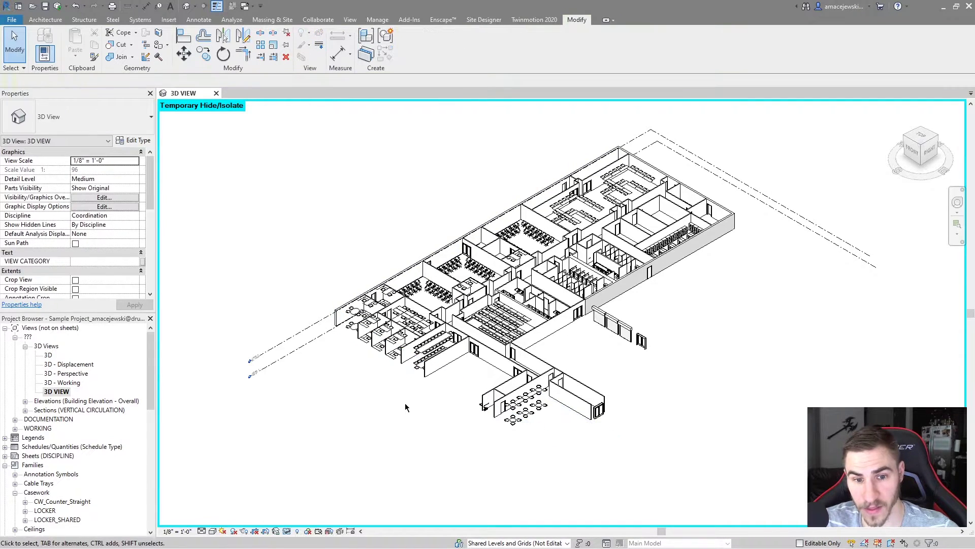
left_click(286, 531)
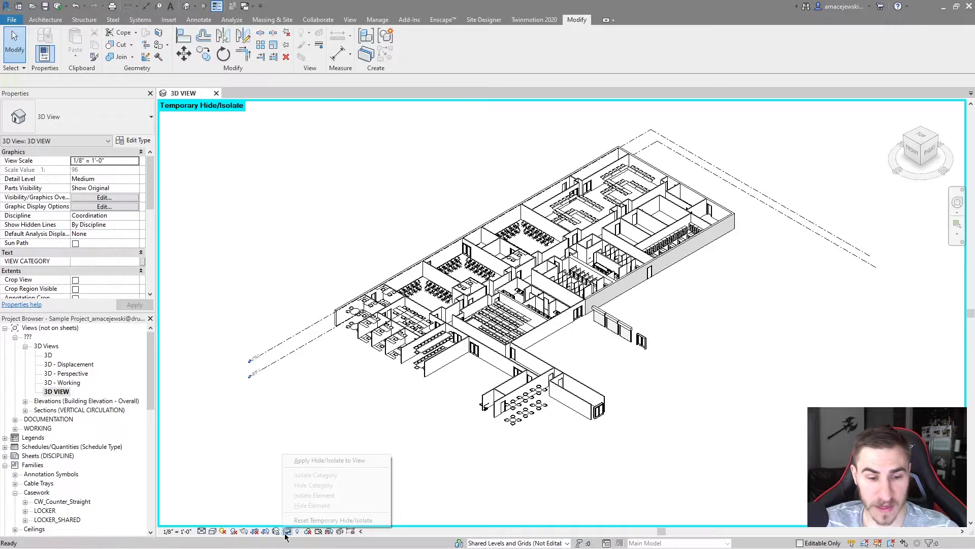
Step: Reset Temporary Hide/Isolate to restore the hidden walls, then undo and redo the reset
left_click(320, 523)
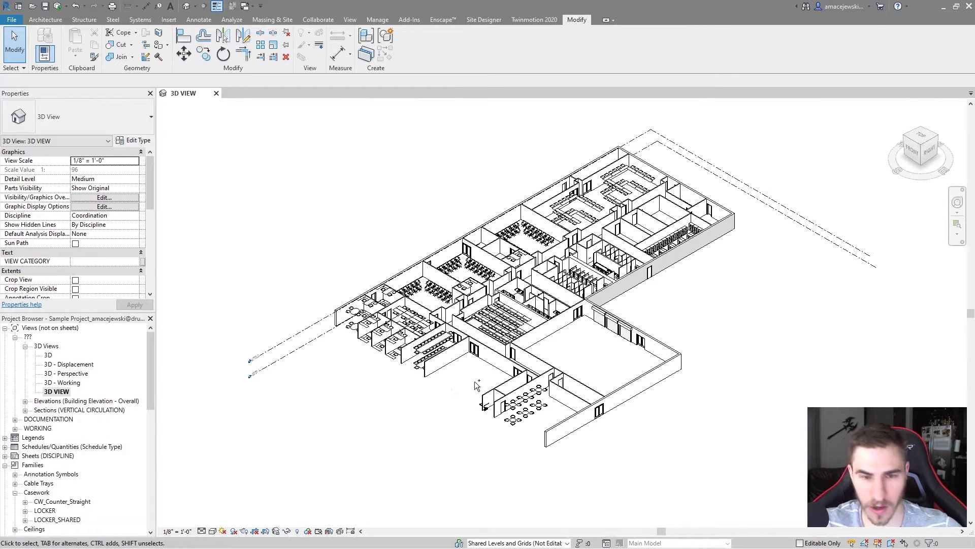
left_click(600, 406)
key("h")
key("h")
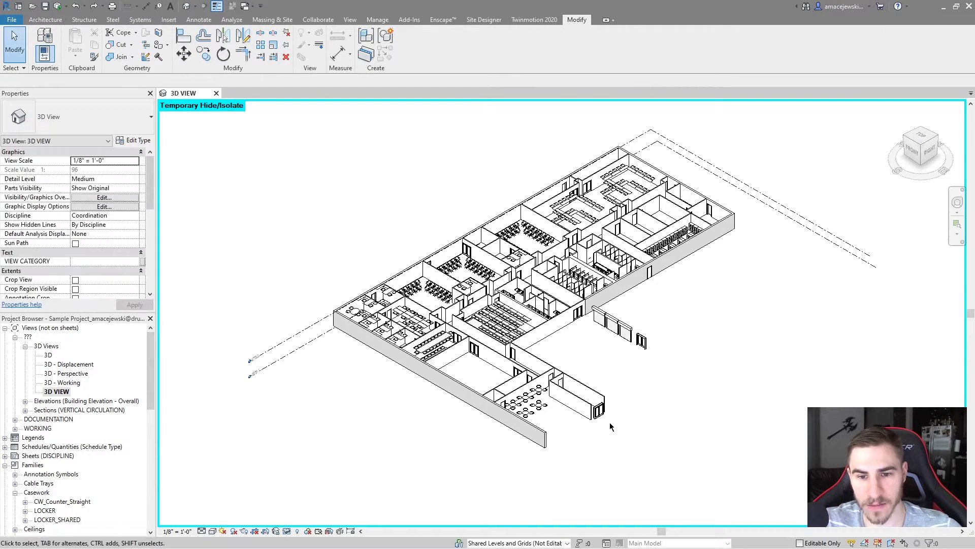
key("h")
key("r")
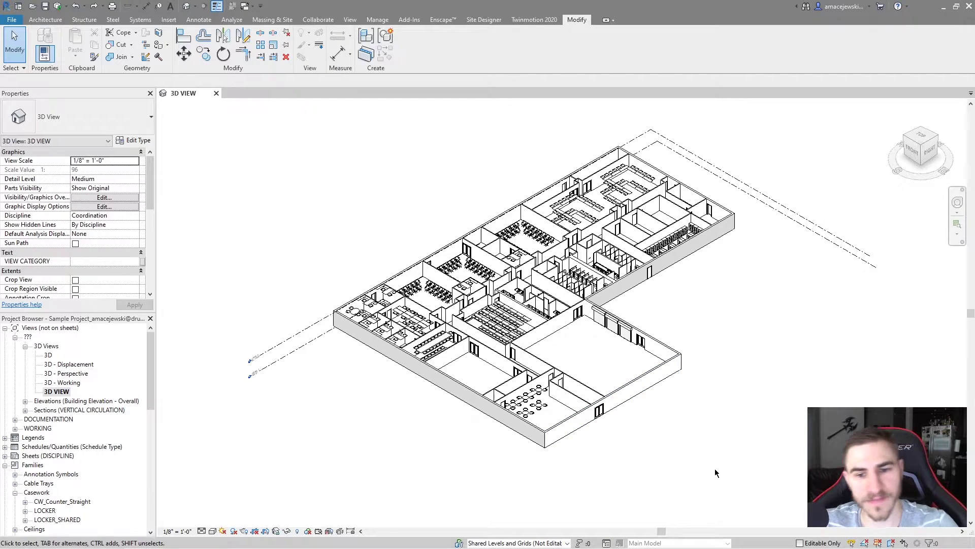
Step: Tab-select the whole chain of exterior walls, then clear the selection
left_click(285, 532)
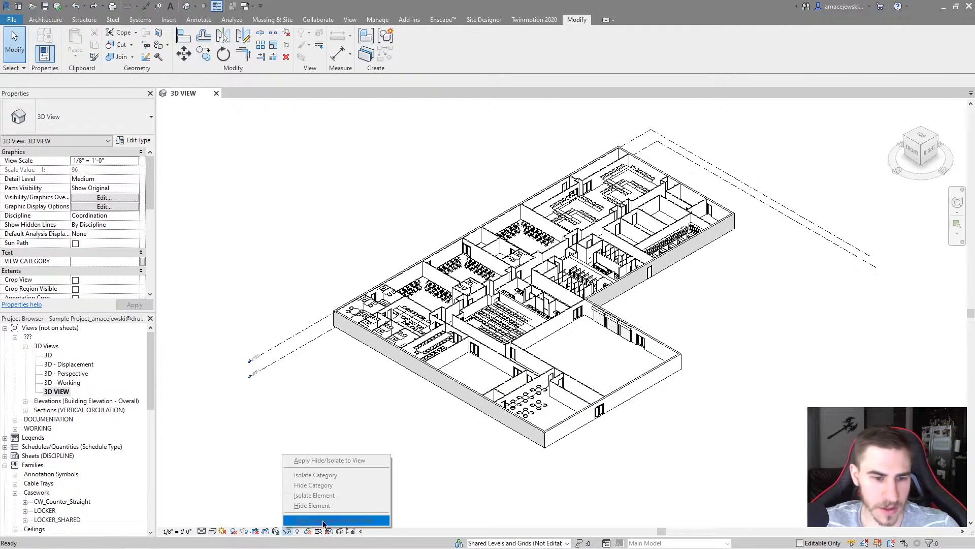
left_click(574, 450)
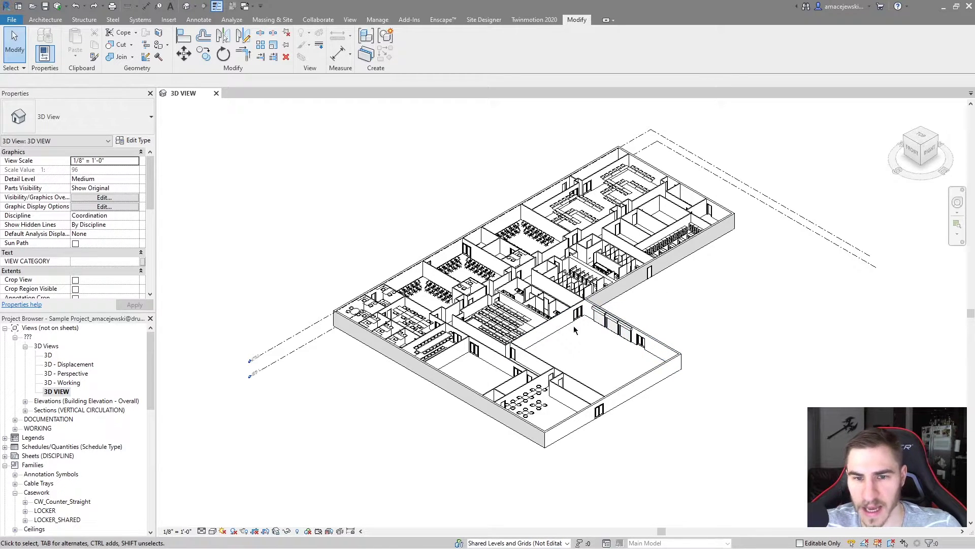
key("Tab")
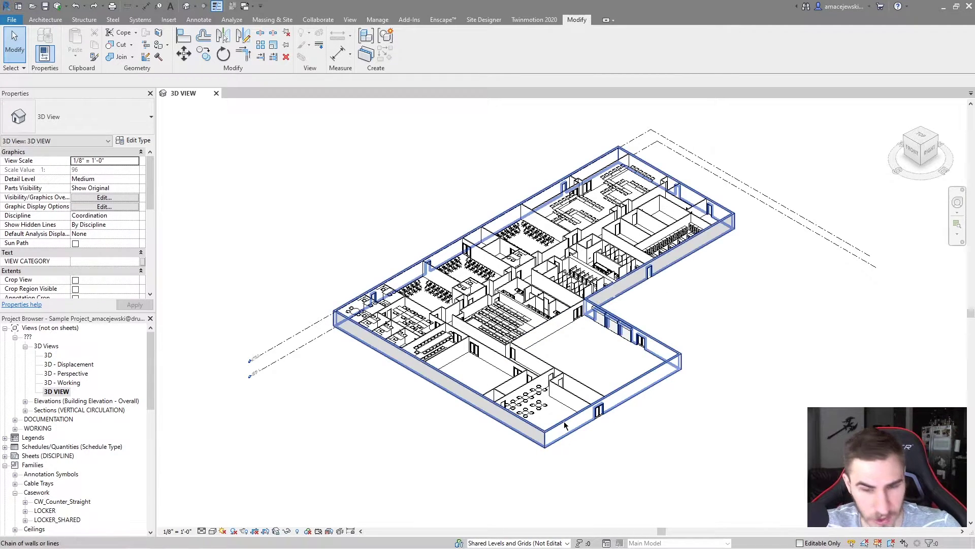
left_click(558, 423)
left_click(287, 531)
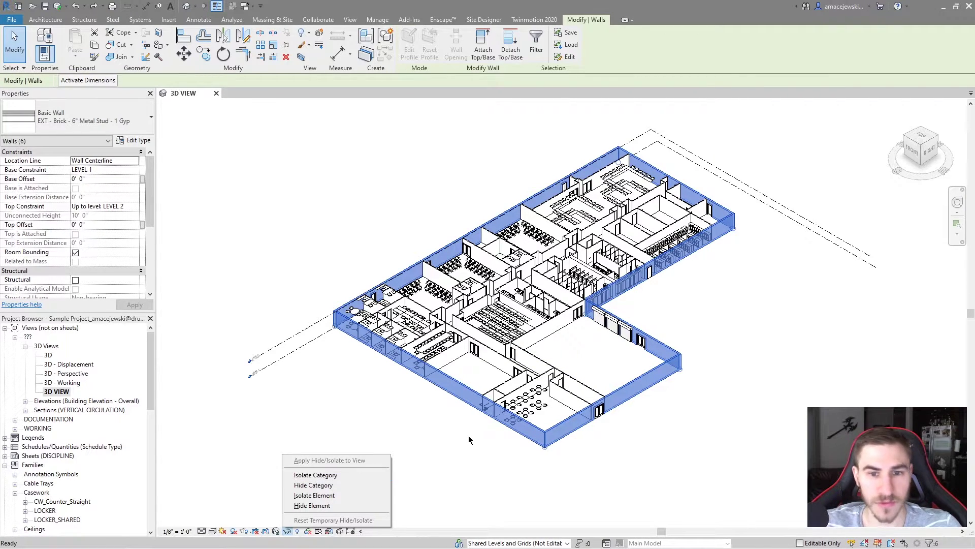
left_click(653, 407)
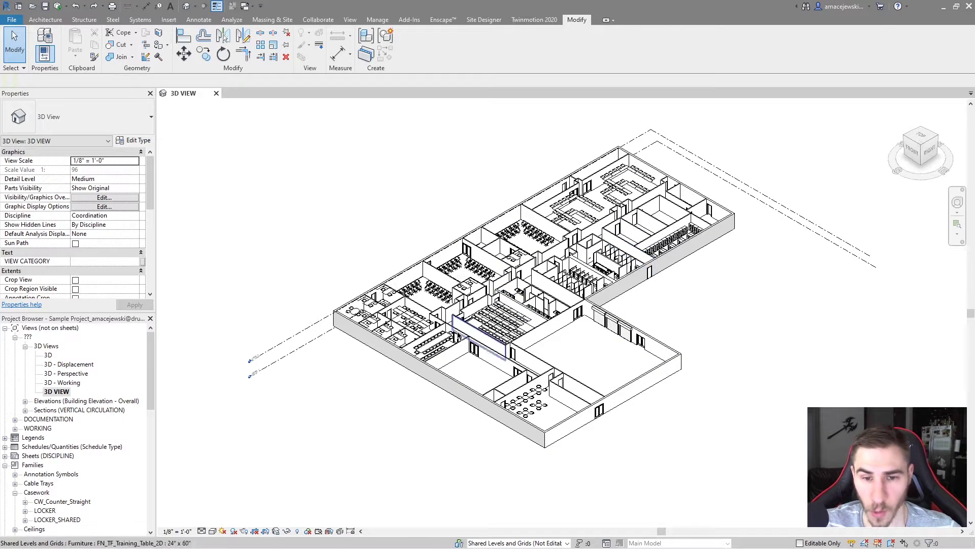
middle_click_drag(605, 345, 627, 124, "shift")
left_click_drag(570, 130, 737, 254)
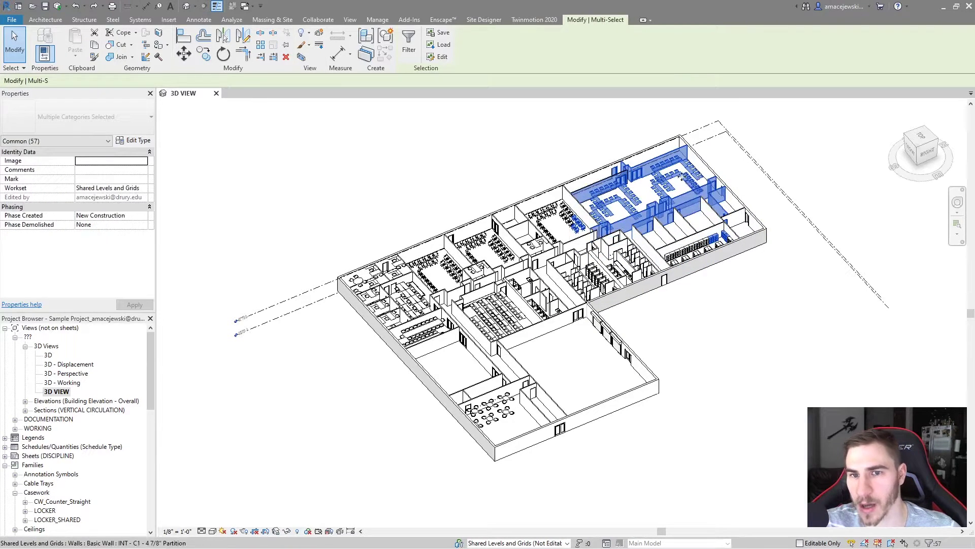
left_click(564, 181, "ctrl")
left_click(554, 176, "ctrl")
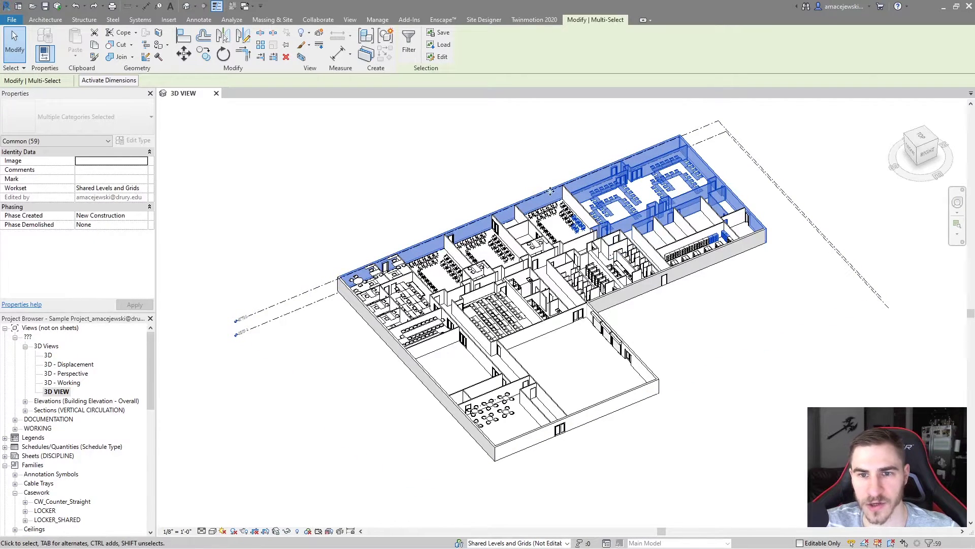
left_click(472, 221, "shift")
left_click(287, 531)
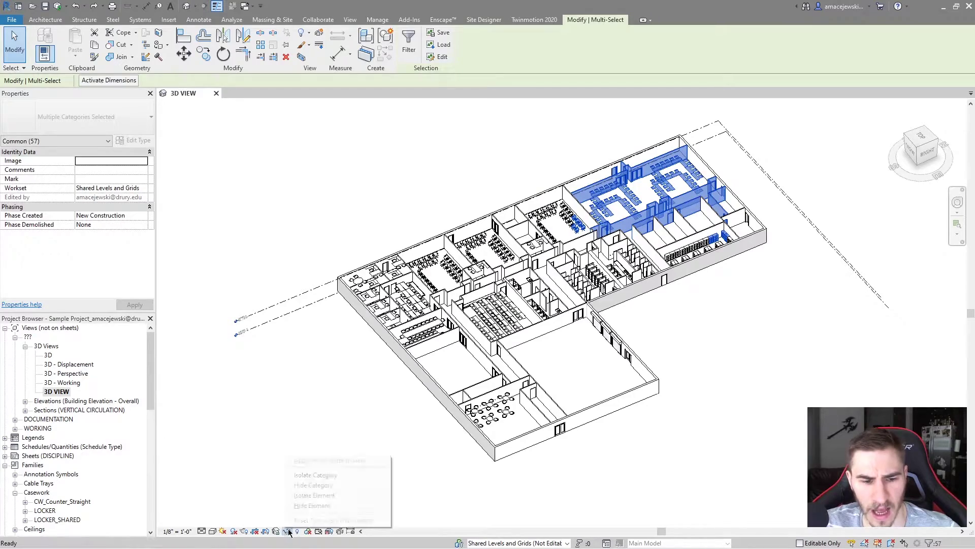
left_click(336, 495)
left_click(703, 325)
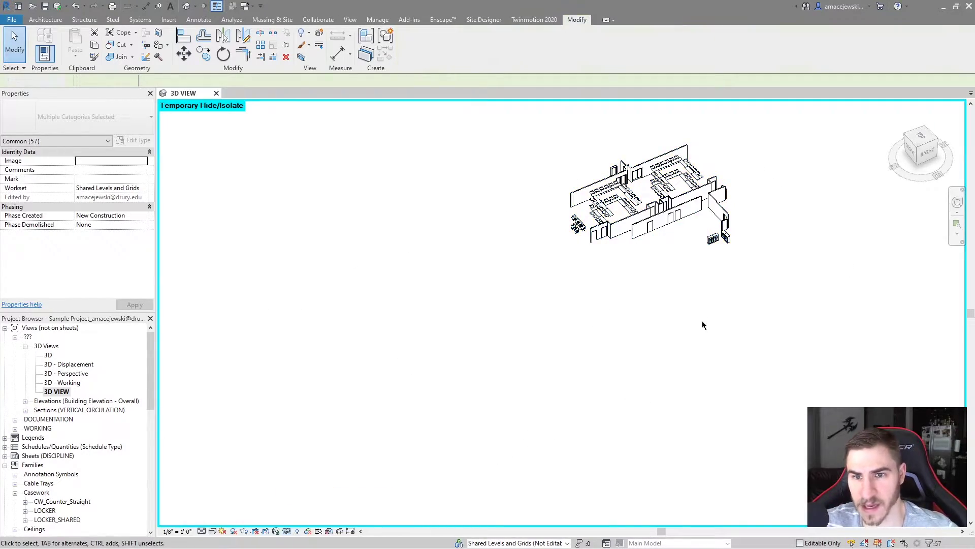
scroll(702, 321, "up", 3)
scroll(702, 321, "up", 5)
middle_click_drag(702, 321, 583, 236, "shift")
scroll(656, 301, "down", 5)
left_click(592, 325)
key("Escape")
scroll(583, 236, "down", 3)
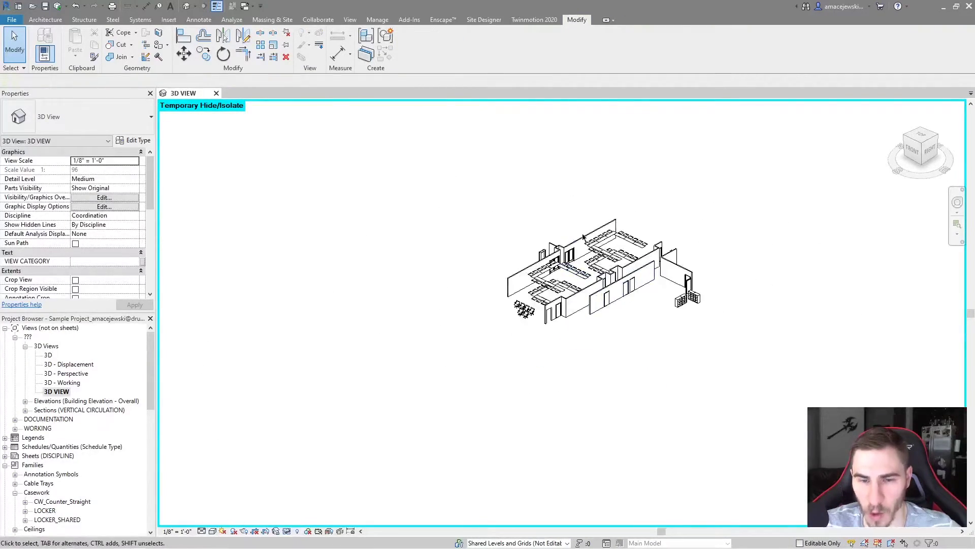
middle_click_drag(570, 337, 523, 362)
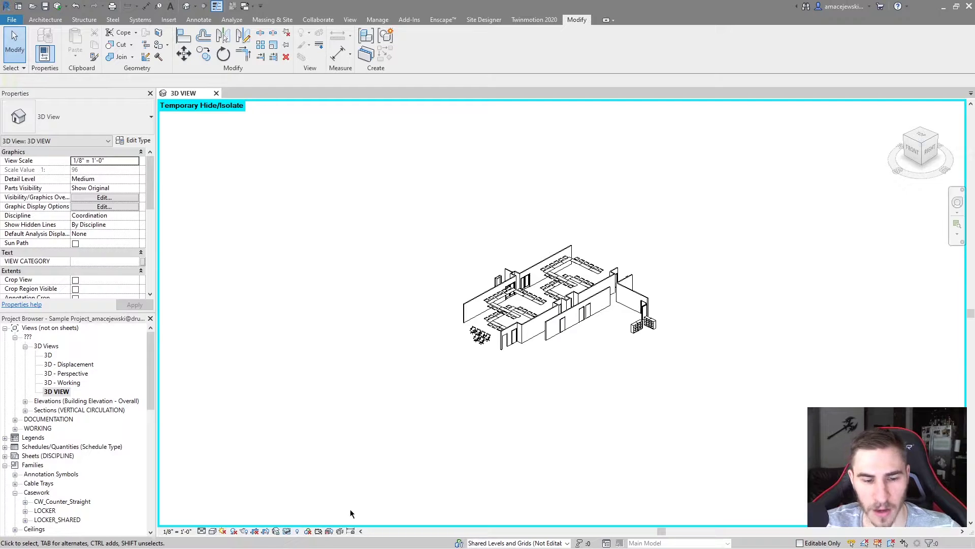
key("h")
key("r")
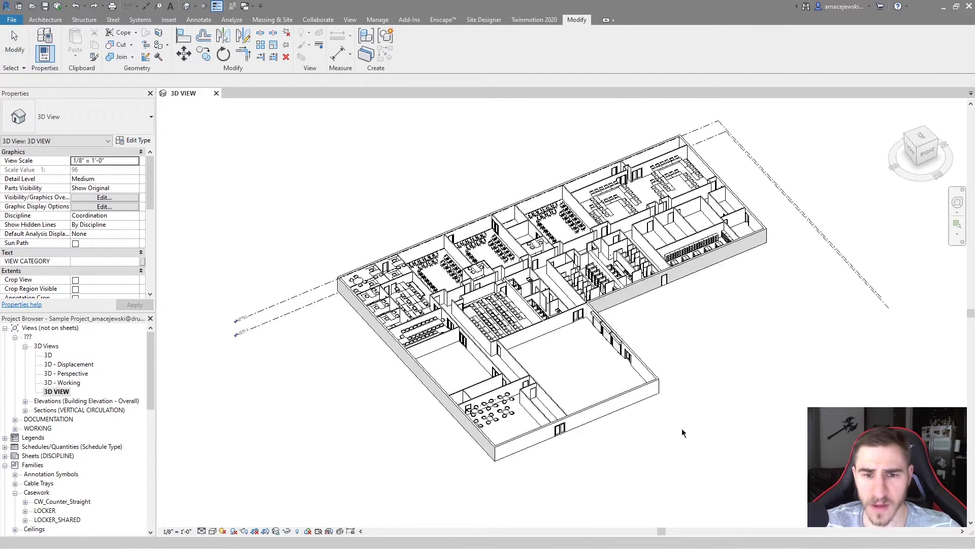
left_click(917, 148)
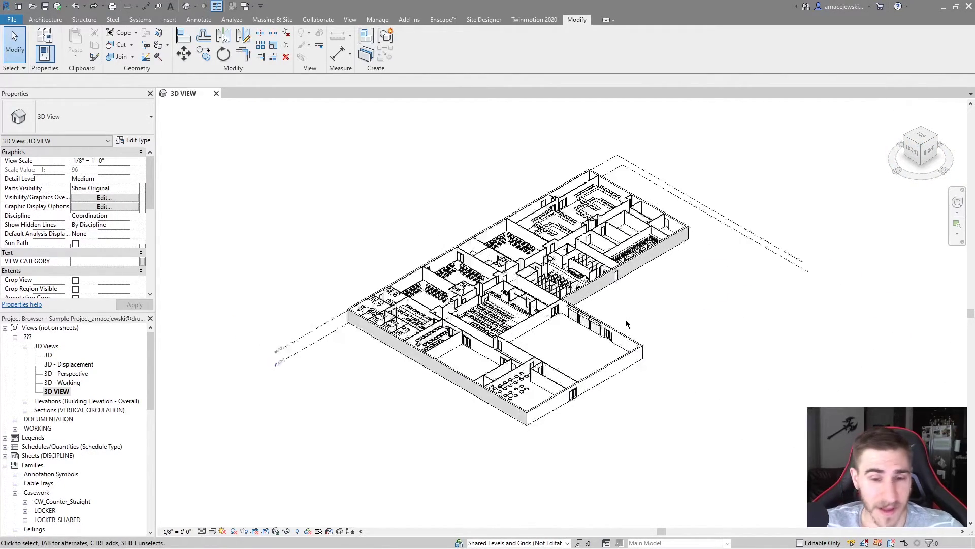